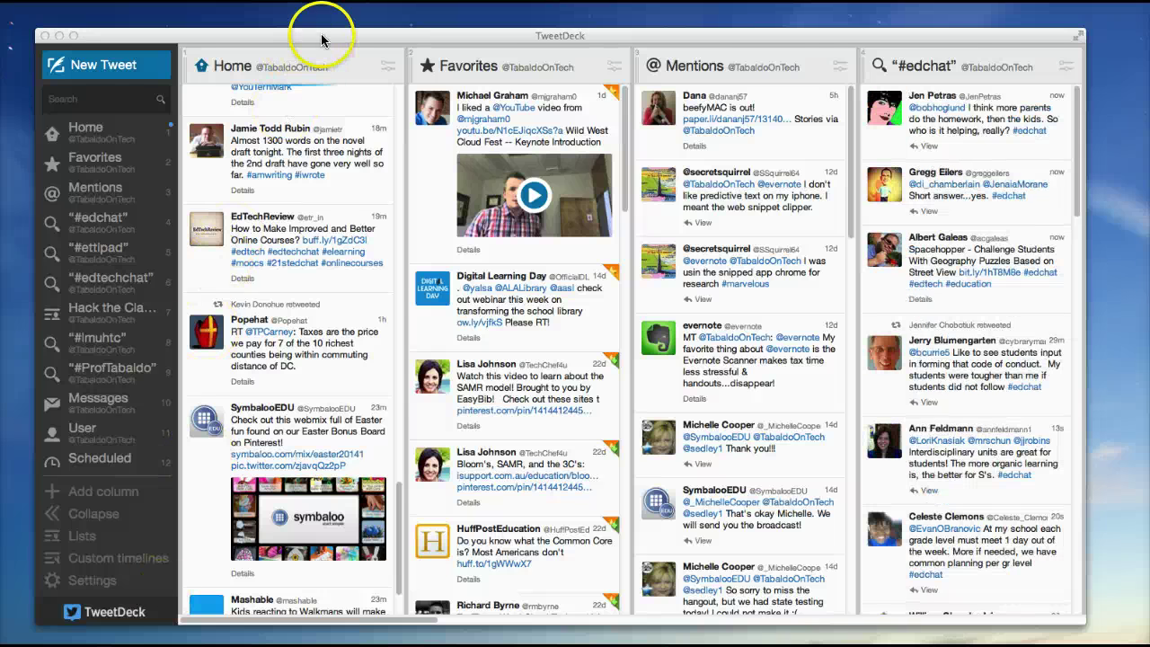
# Step: Position the TweetDeck window and inspect the actions for the top Home tweet
pyautogui.moveTo(322, 39); pyautogui.dragTo(333, 33)
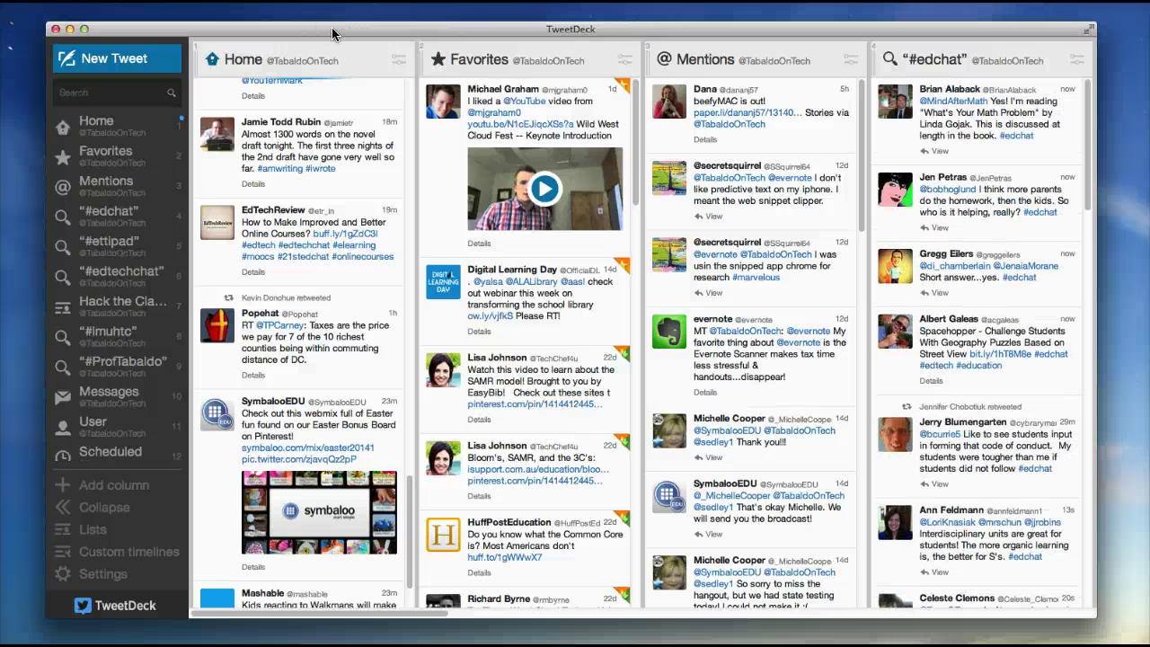
pyautogui.click(155, 106)
pyautogui.click(159, 108)
pyautogui.click(338, 99)
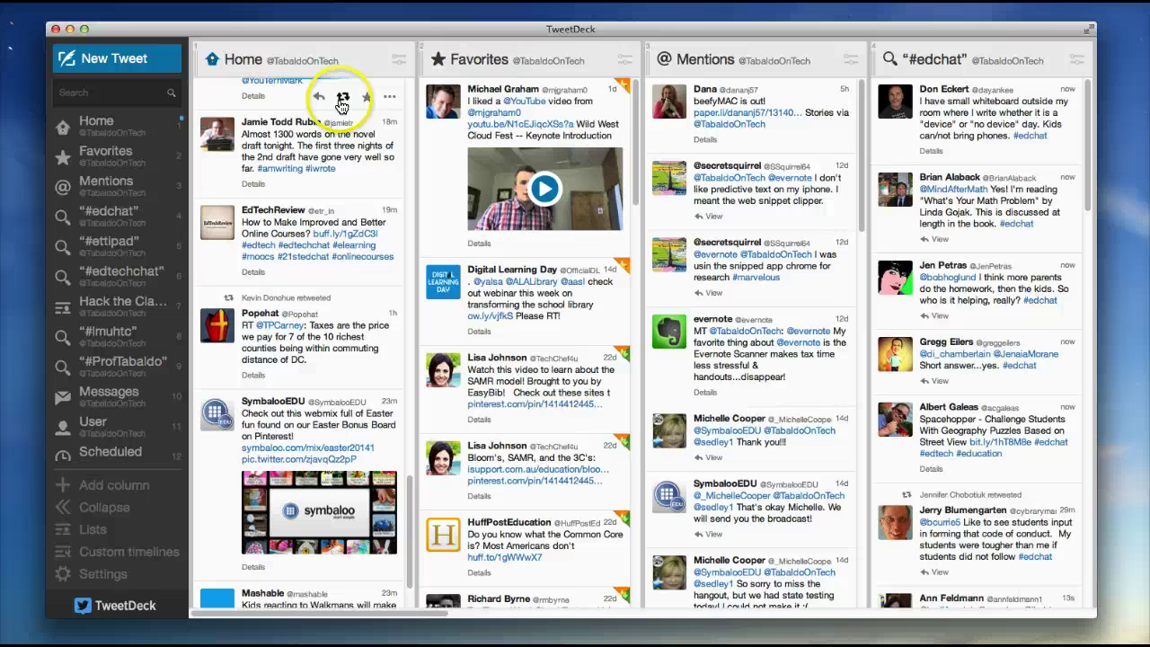
pyautogui.click(342, 316)
pyautogui.click(413, 241)
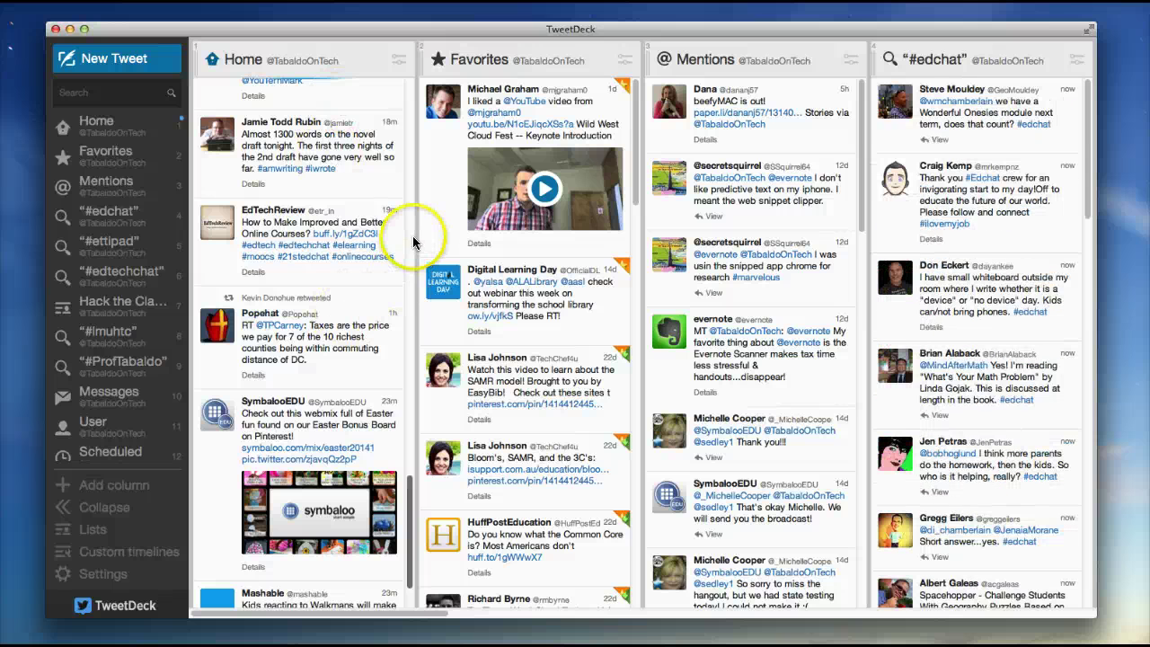
# Step: Check the top #edchat and Favorites video tweet actions, then open the account menu
pyautogui.click(934, 61)
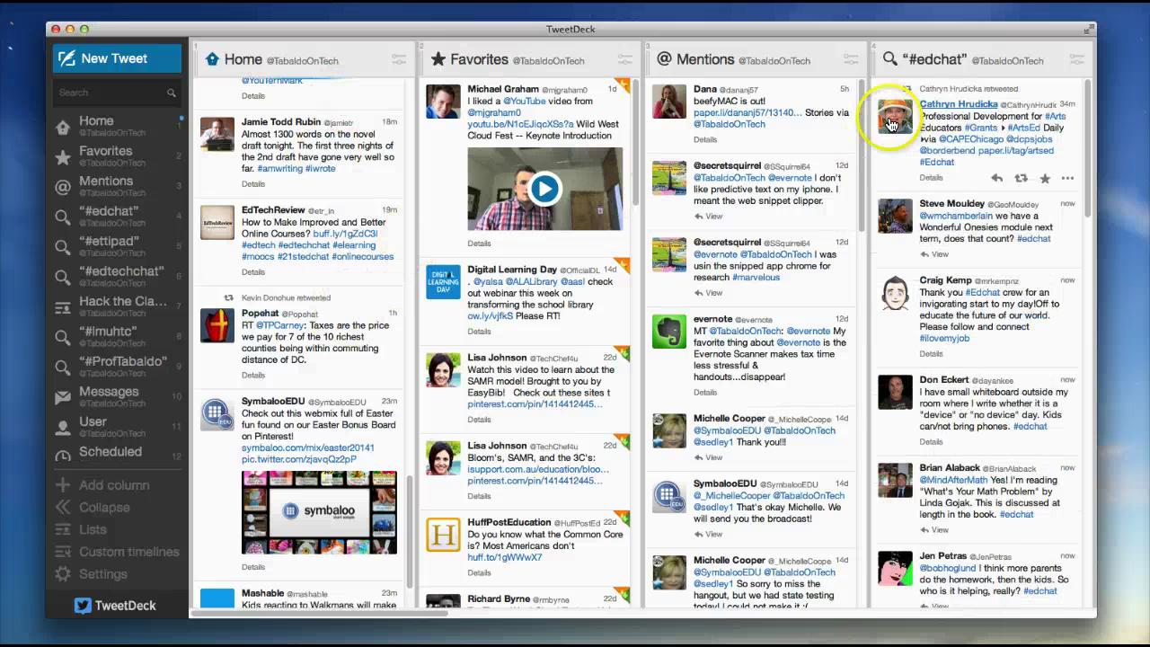
pyautogui.click(939, 65)
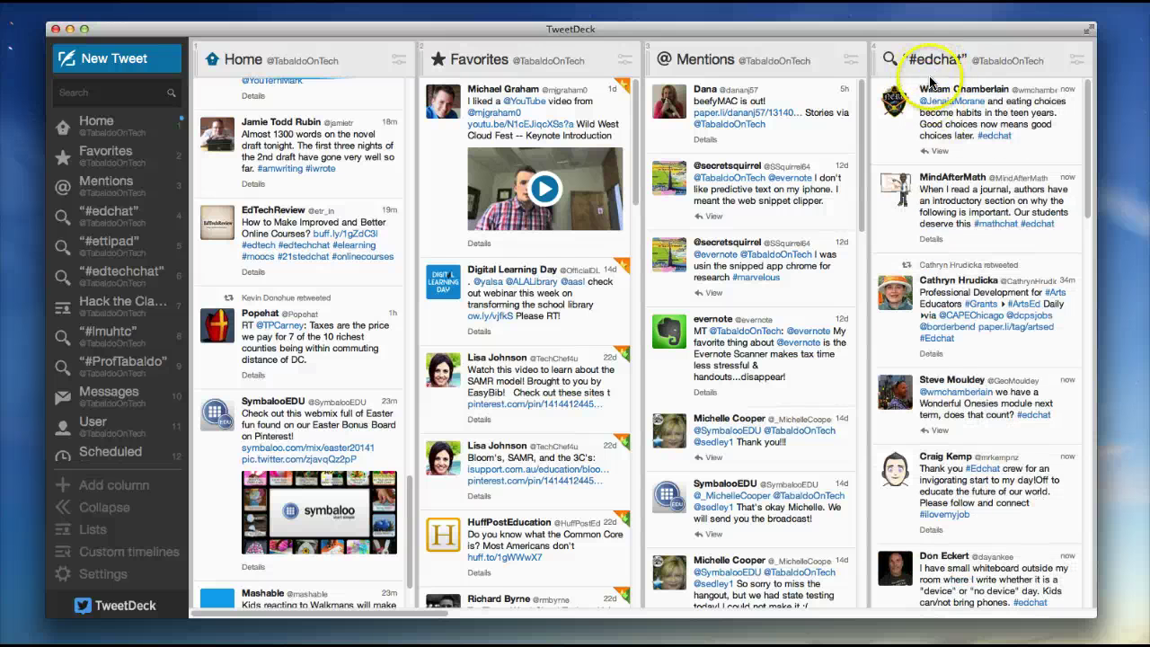
pyautogui.click(1029, 106)
pyautogui.click(450, 231)
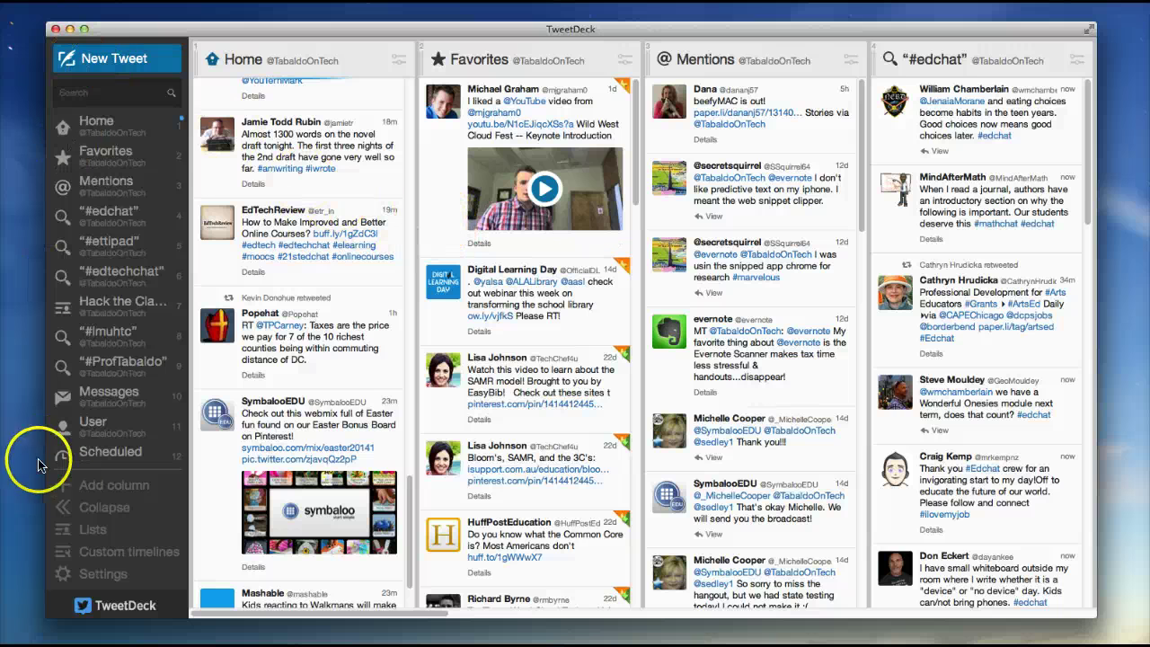
pyautogui.click(76, 573)
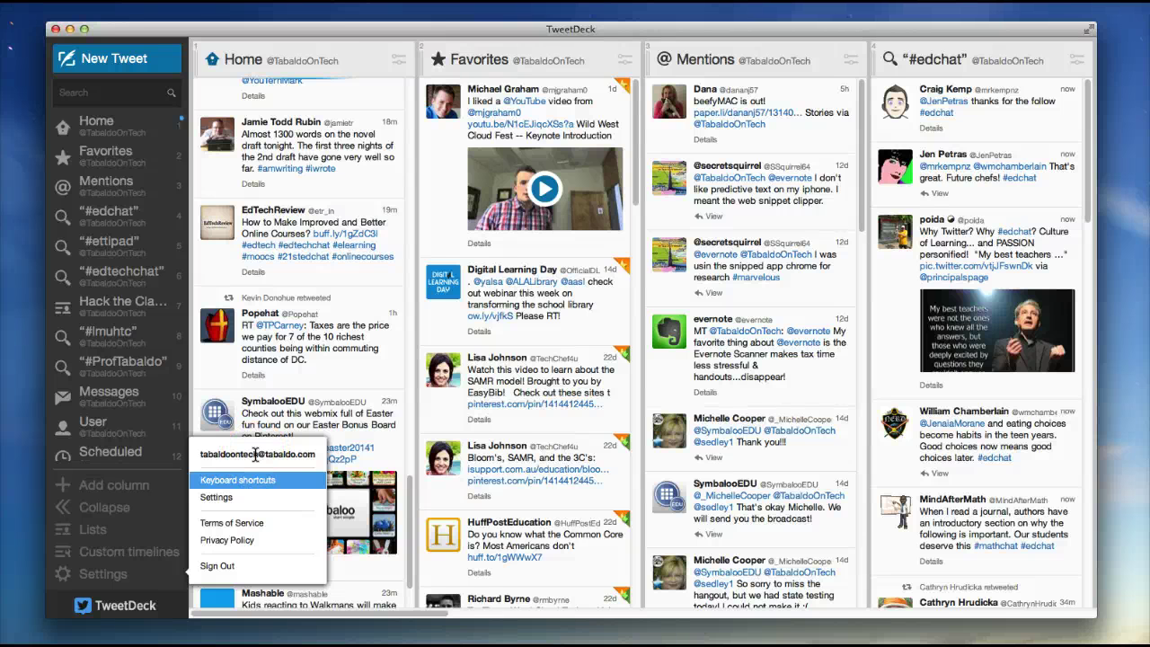
# Step: Open TweetDeck Settings and review the connected accounts and General display options
pyautogui.click(233, 453)
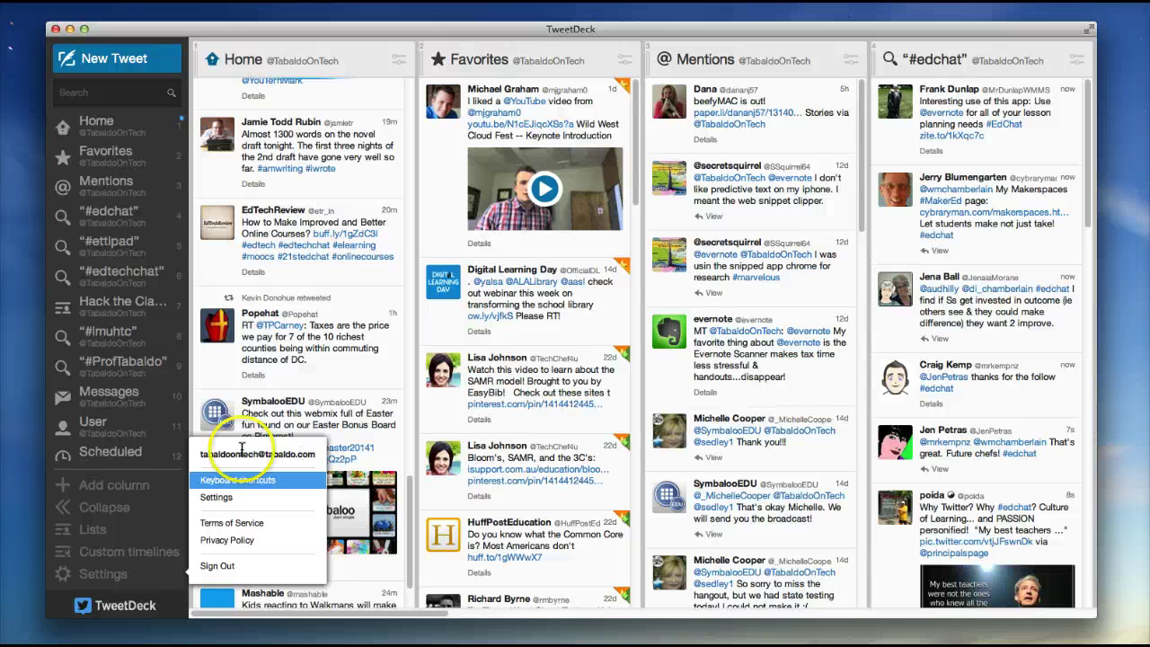
pyautogui.click(199, 501)
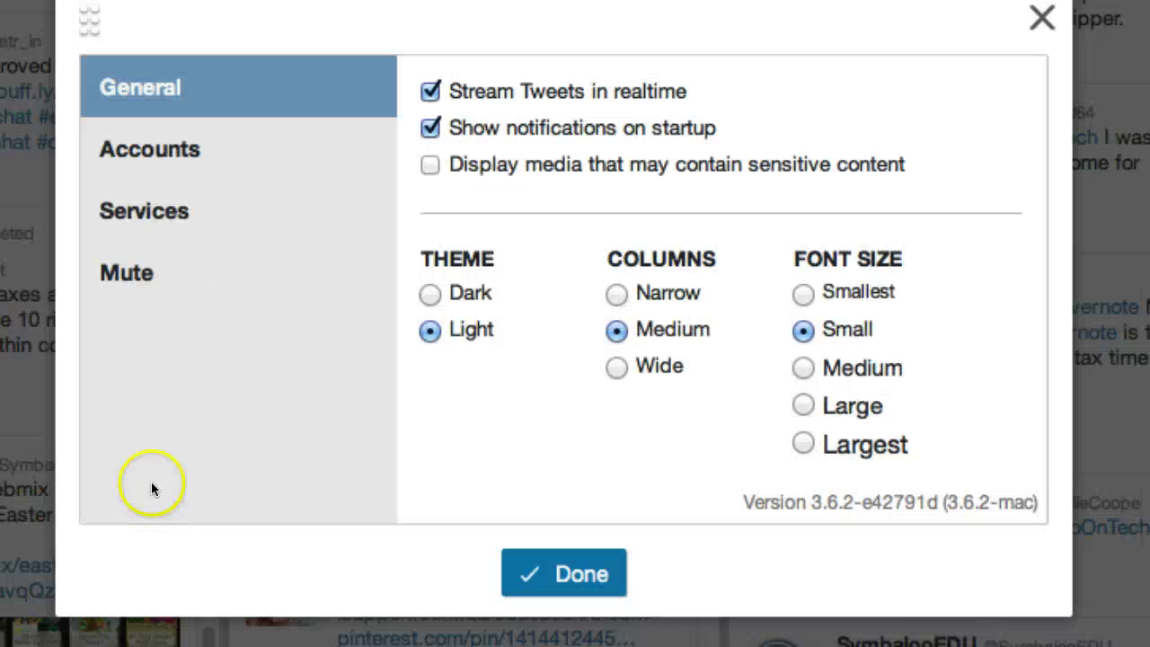
pyautogui.click(366, 263)
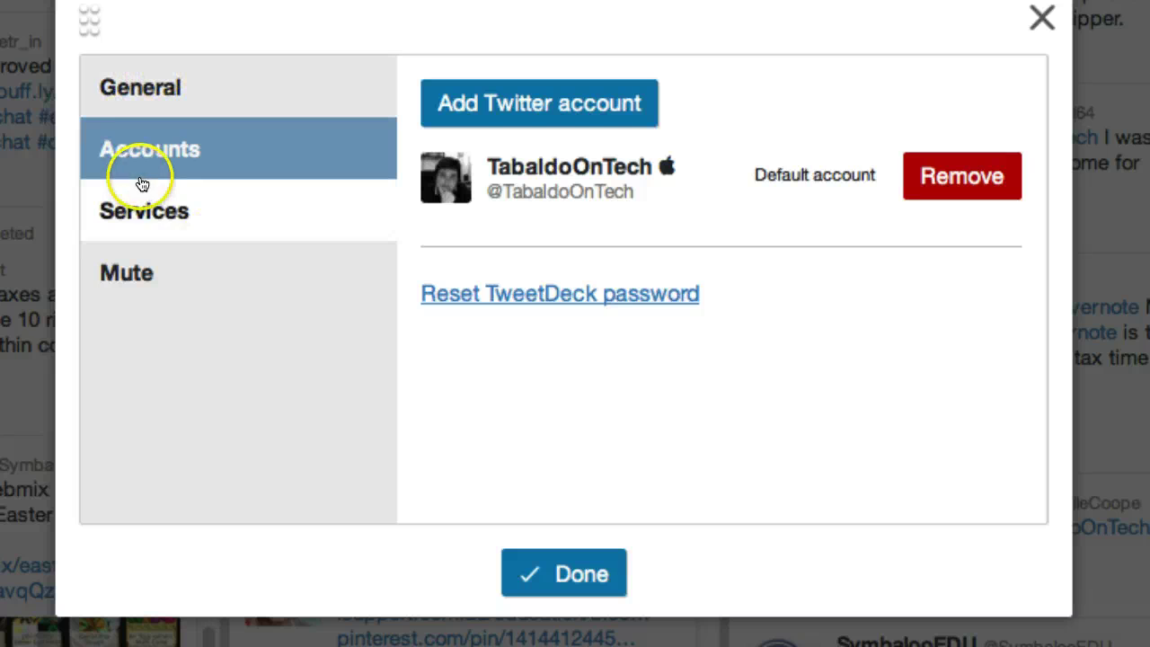
pyautogui.click(157, 110)
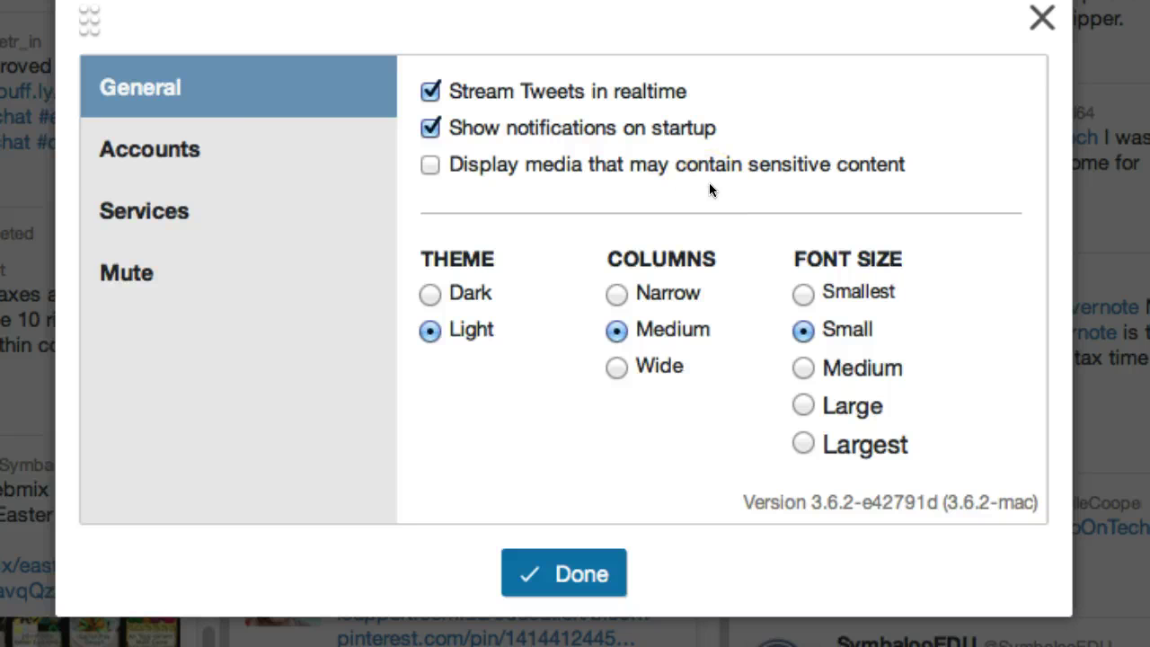
pyautogui.click(128, 149)
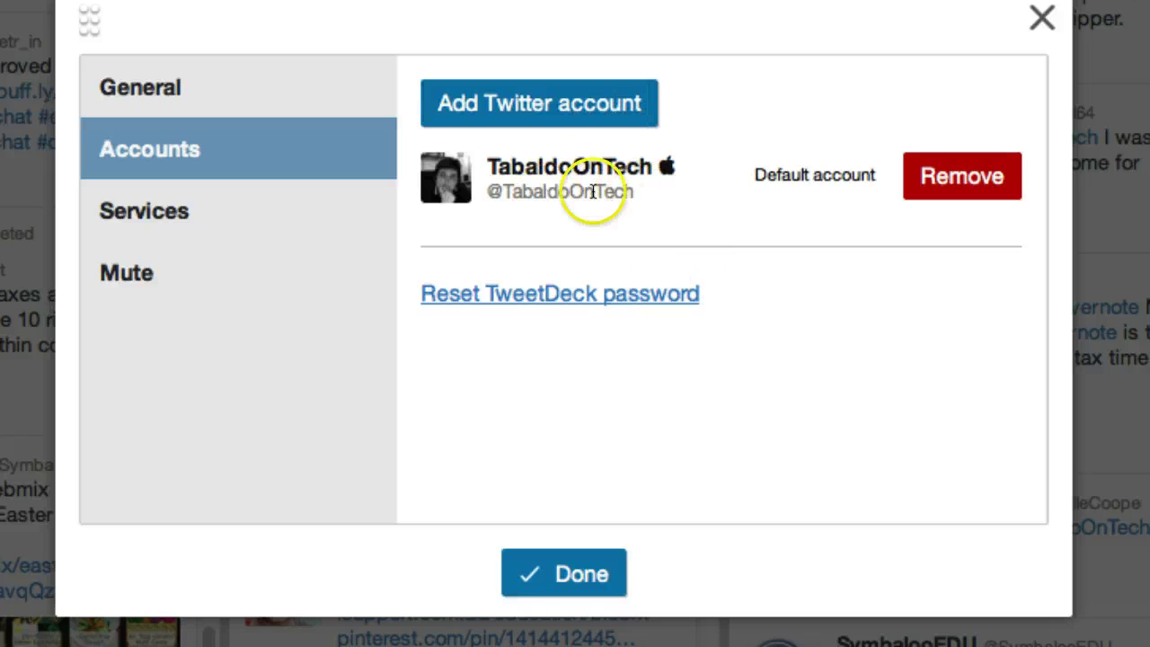
pyautogui.moveTo(652, 176); pyautogui.dragTo(485, 163)
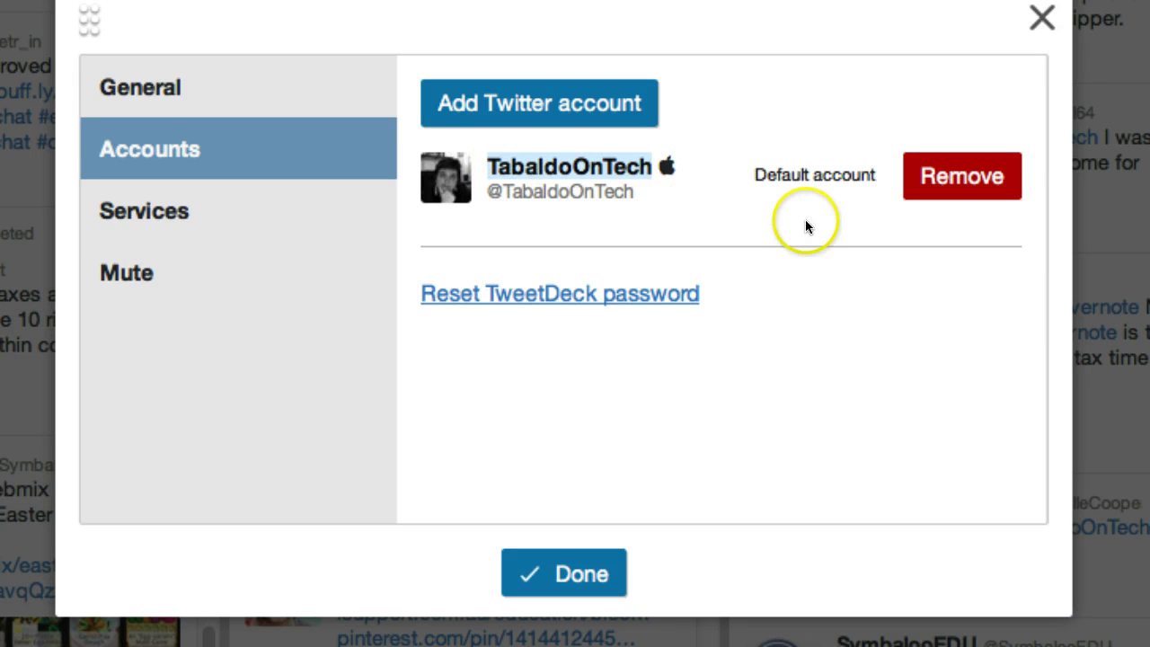
# Step: Check the Services link-shortening setting, leaving it on Twitter
pyautogui.click(239, 213)
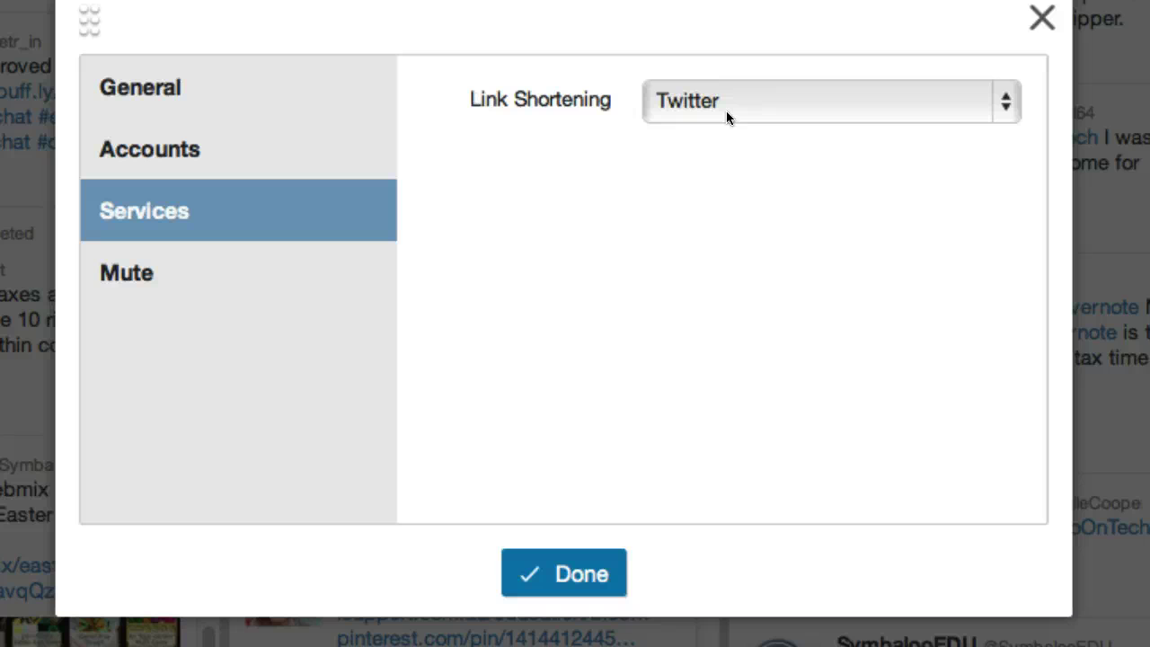
pyautogui.click(726, 110)
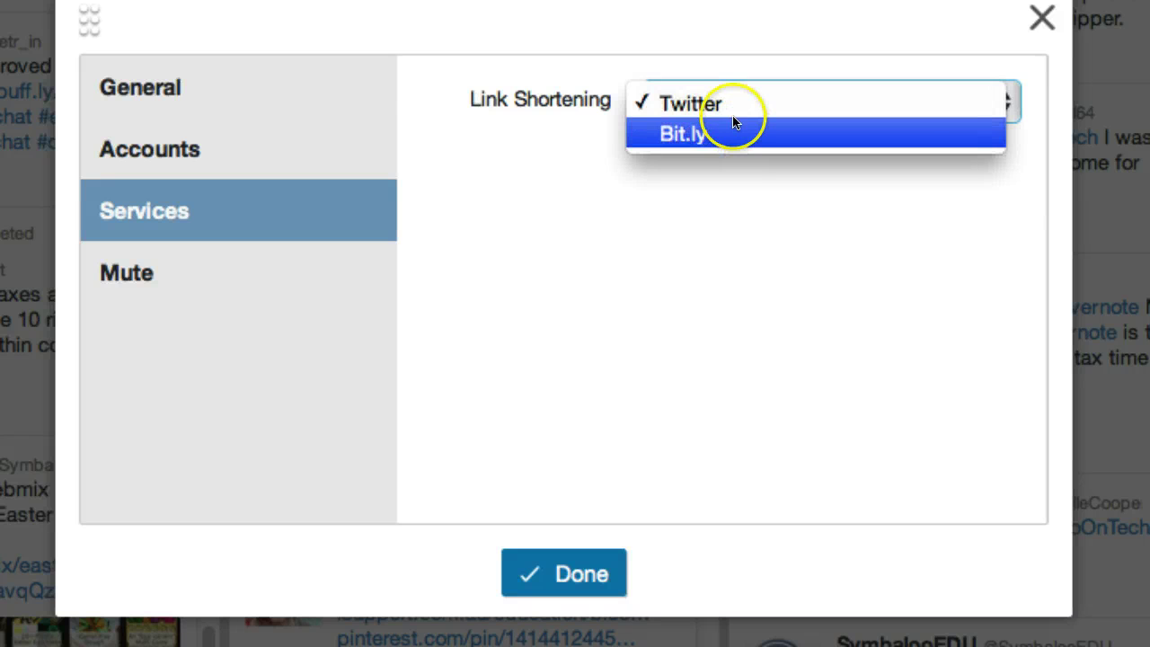
pyautogui.click(569, 195)
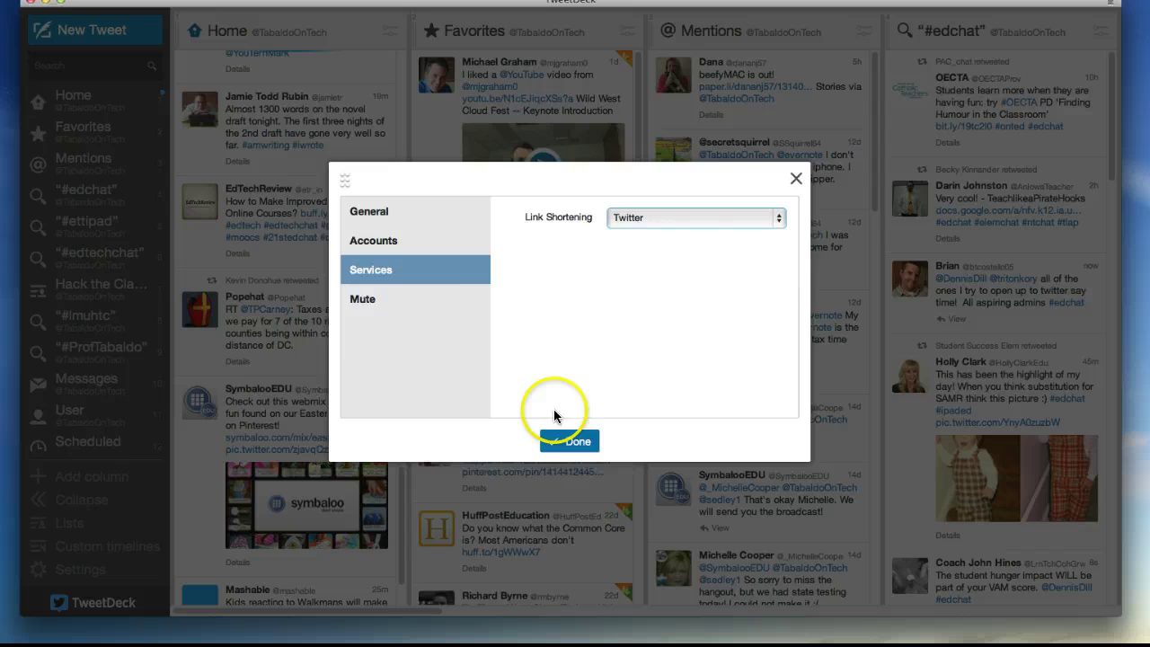
# Step: Close Settings and jump via Messages and Home to the Hack the Classroom column
pyautogui.click(537, 577)
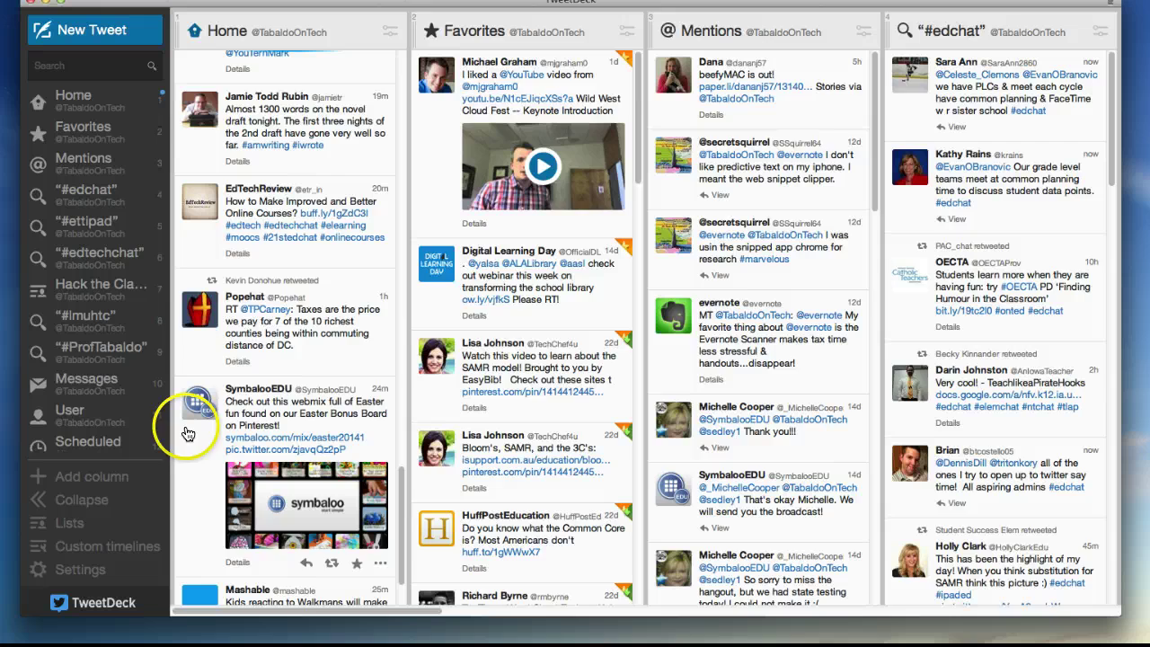
pyautogui.click(119, 385)
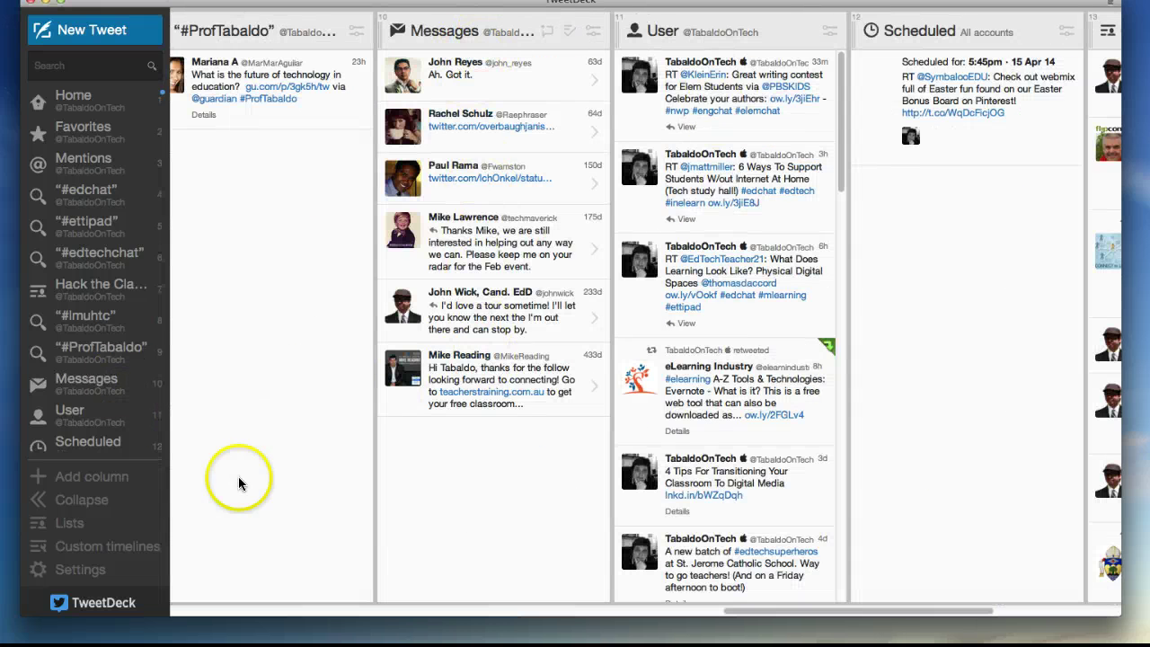
pyautogui.click(95, 112)
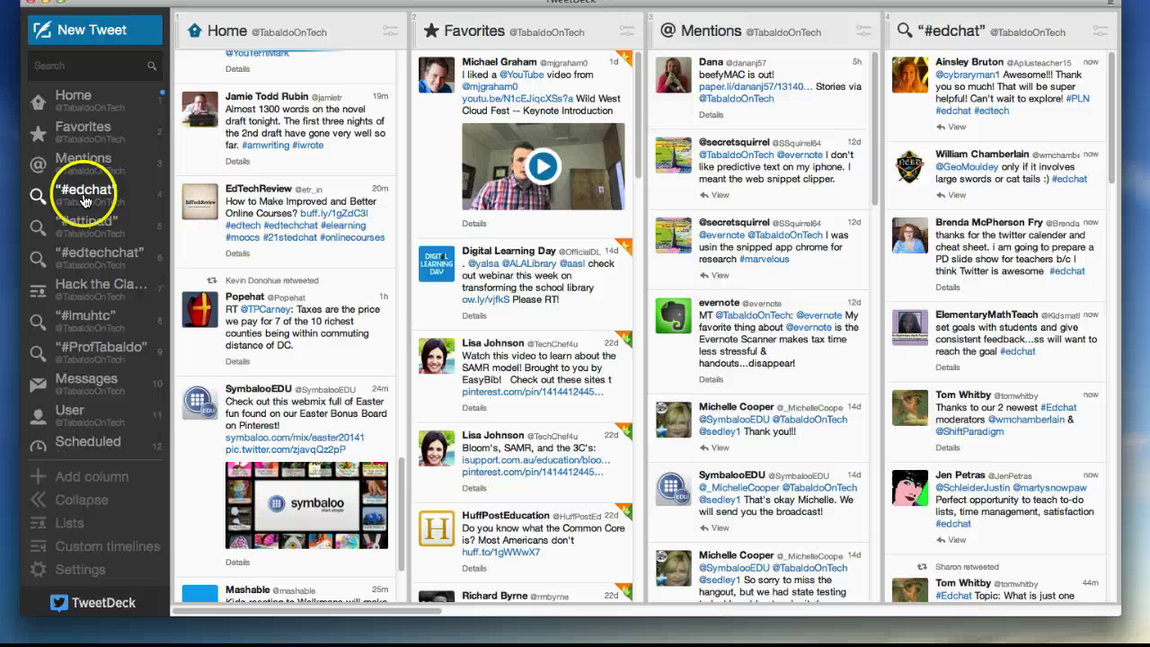
pyautogui.click(82, 293)
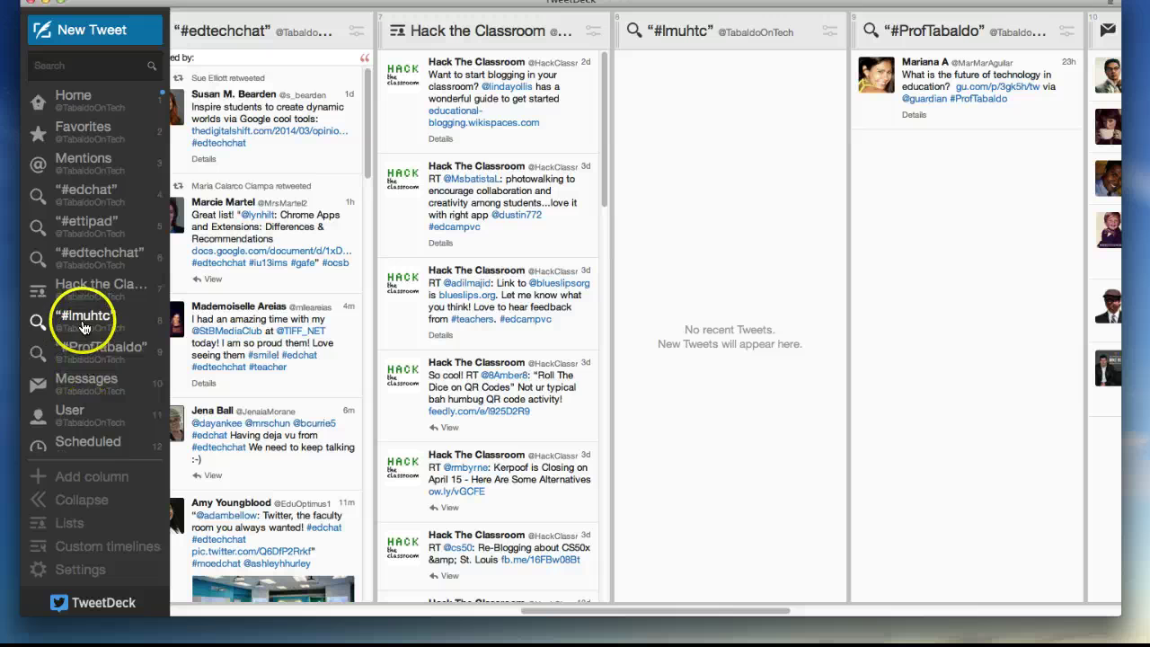
# Step: Jump to the User column, then the Scheduled column with its 5:45pm tweet
pyautogui.click(72, 415)
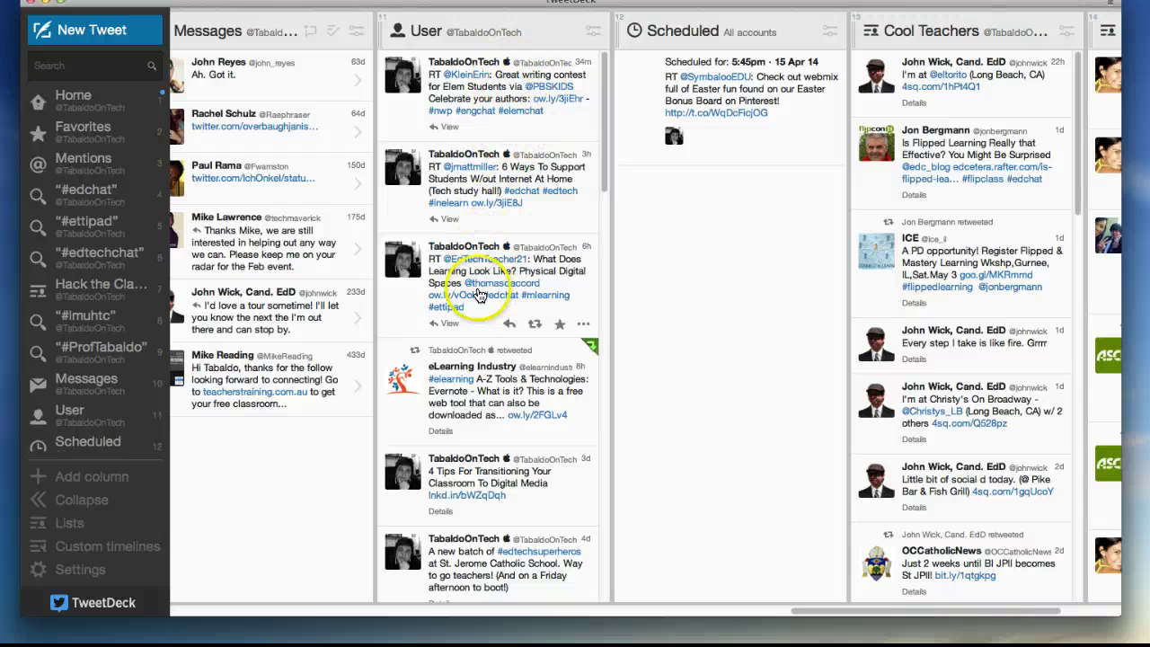
pyautogui.scroll(-3, 481, 295)
pyautogui.scroll(3, 480, 294)
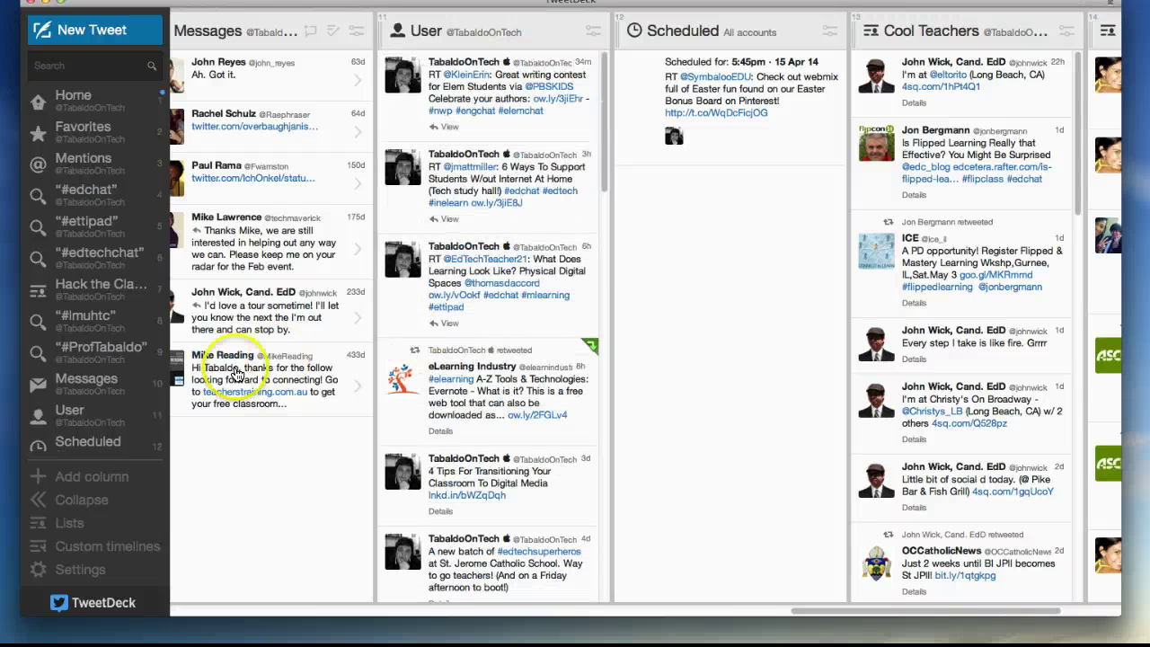
pyautogui.click(110, 447)
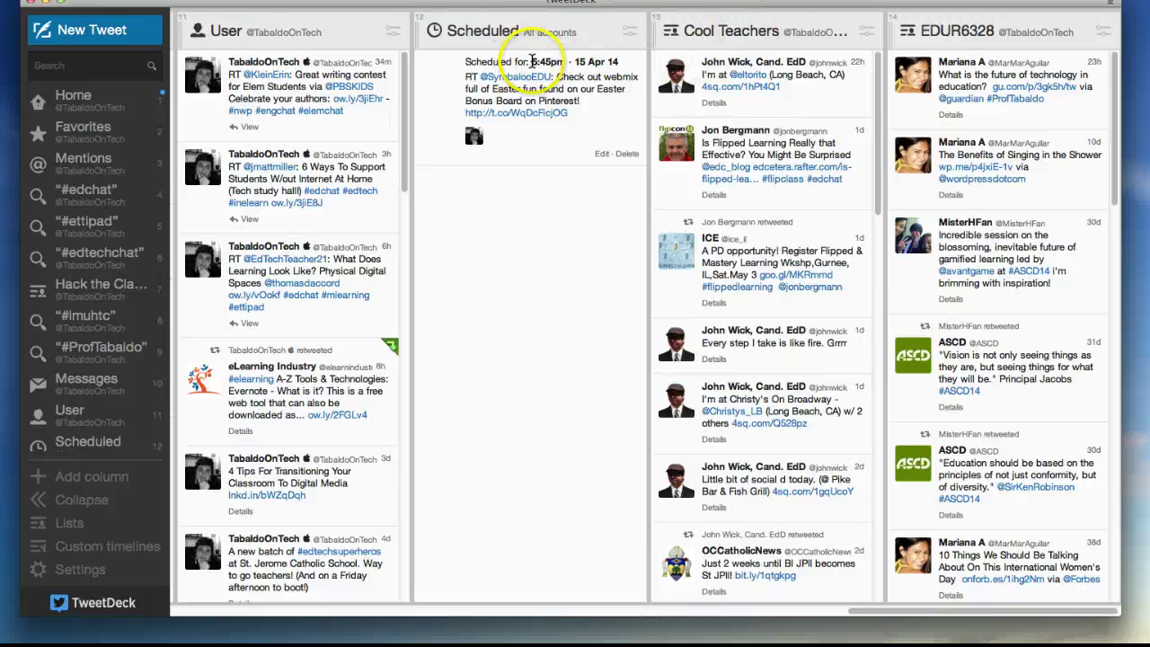
pyautogui.moveTo(532, 61); pyautogui.dragTo(566, 62)
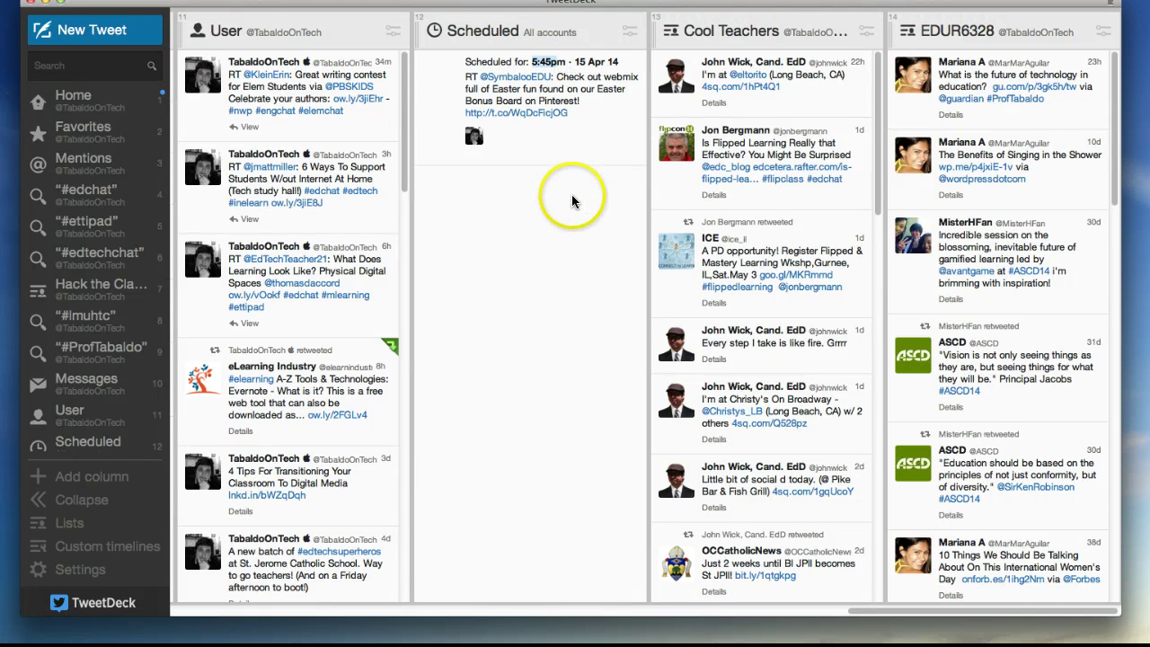
pyautogui.click(555, 238)
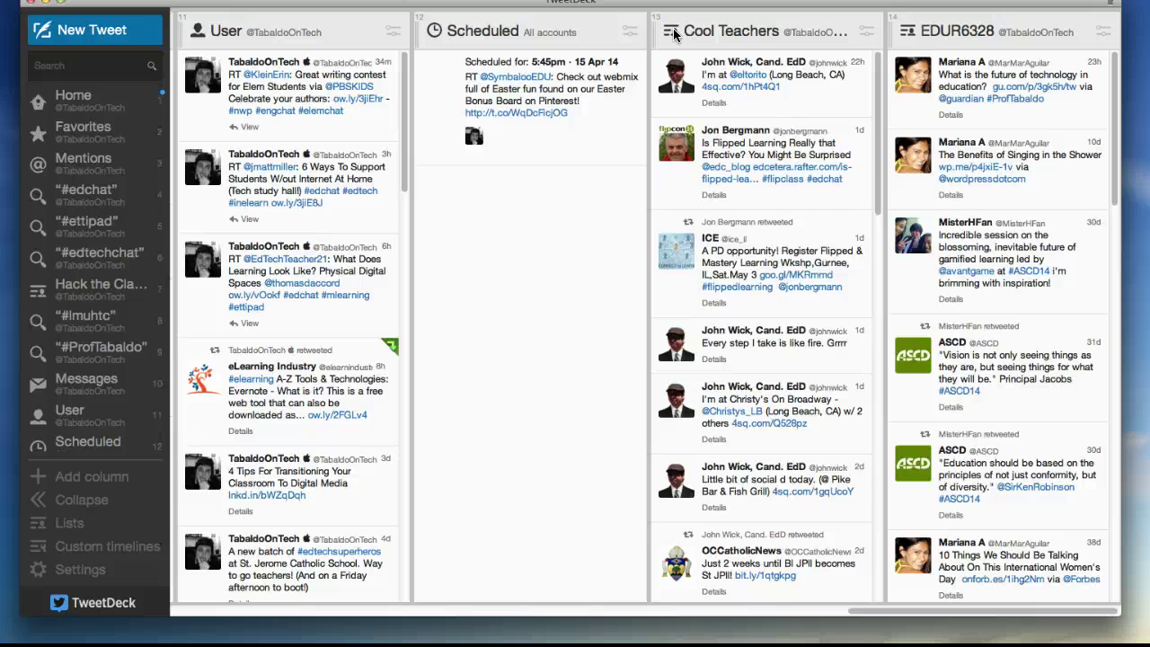
# Step: Scroll through the Cool Teachers and EDUR6328 tweets, then scroll the deck back to Home
pyautogui.scroll(-15, 739, 271)
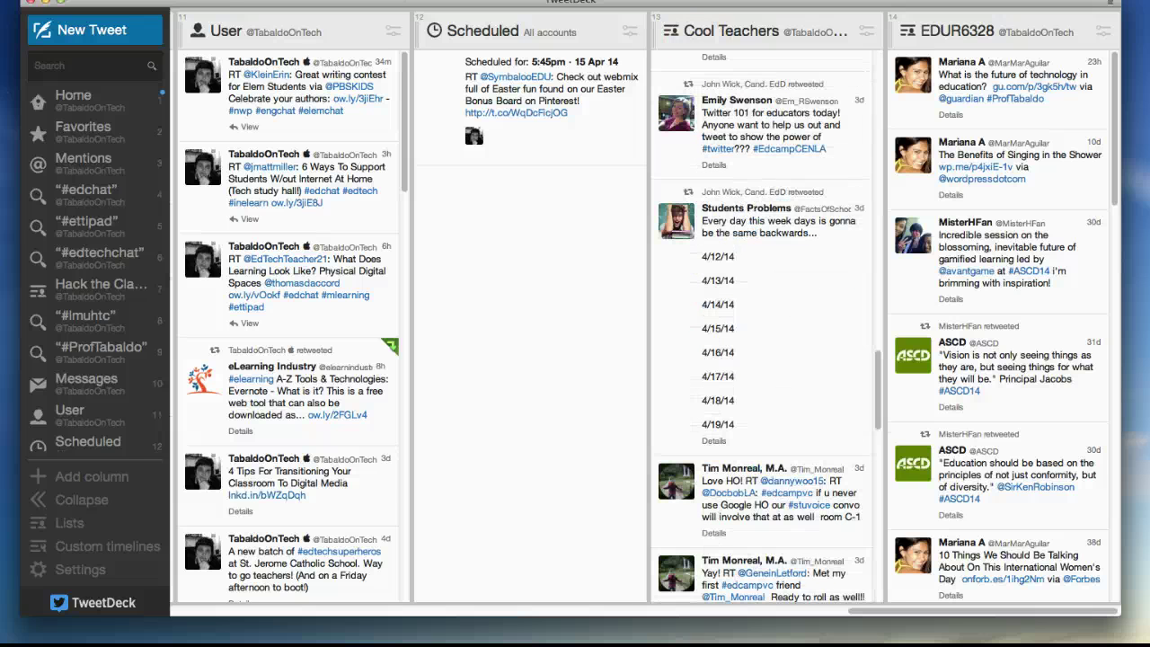
pyautogui.scroll(-10, 950, 378)
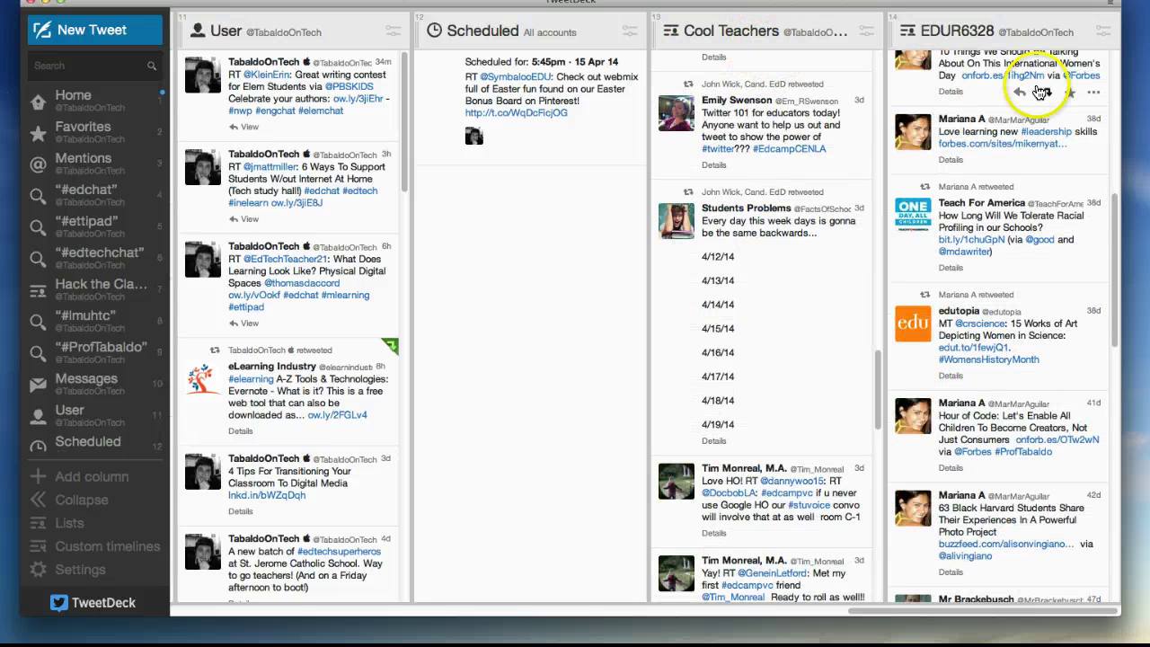
pyautogui.scroll(-10, 1011, 162)
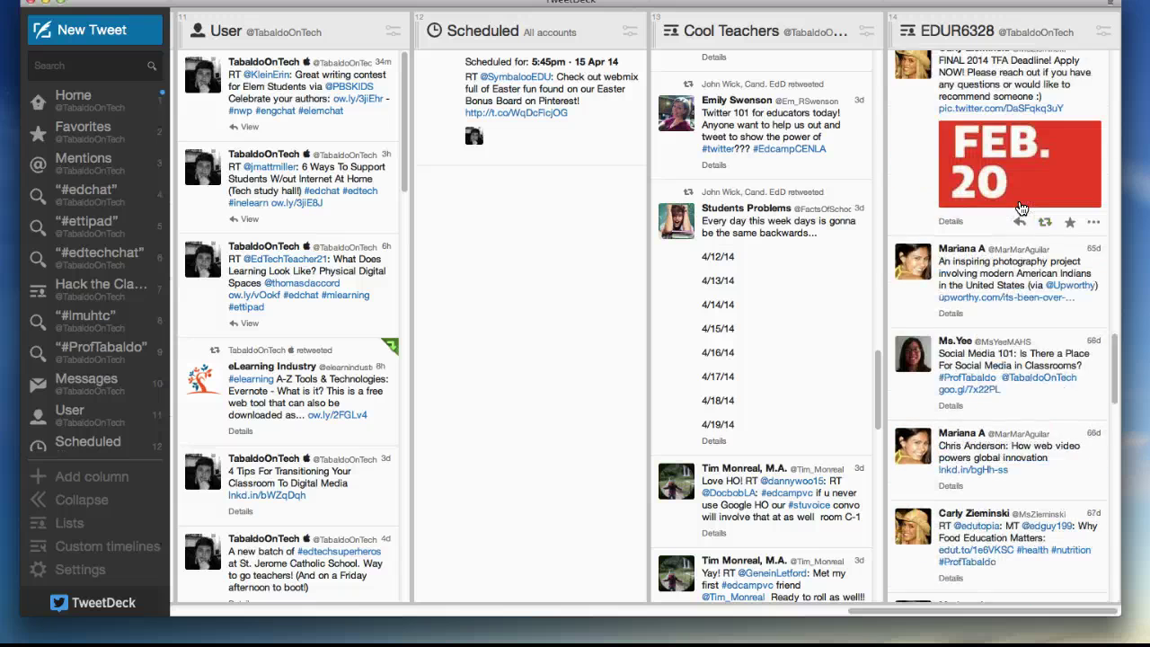
pyautogui.scroll(-15, 1021, 208)
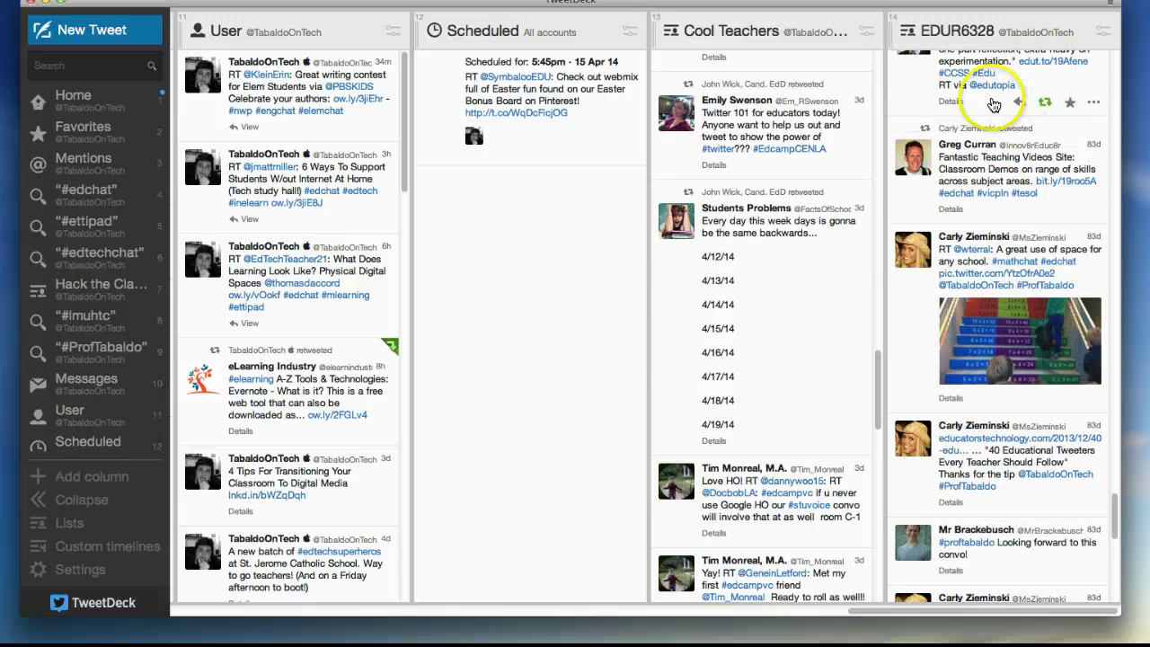
pyautogui.scroll(-10, 745, 141)
pyautogui.scroll(15, 952, 135)
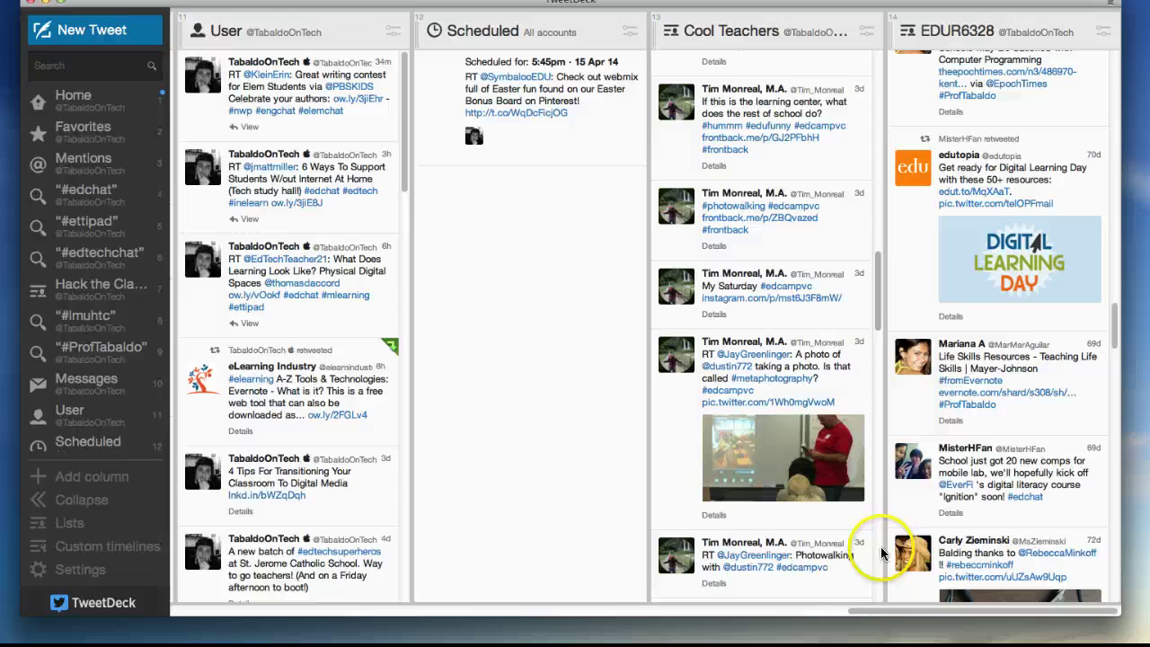
pyautogui.moveTo(898, 613); pyautogui.dragTo(221, 612)
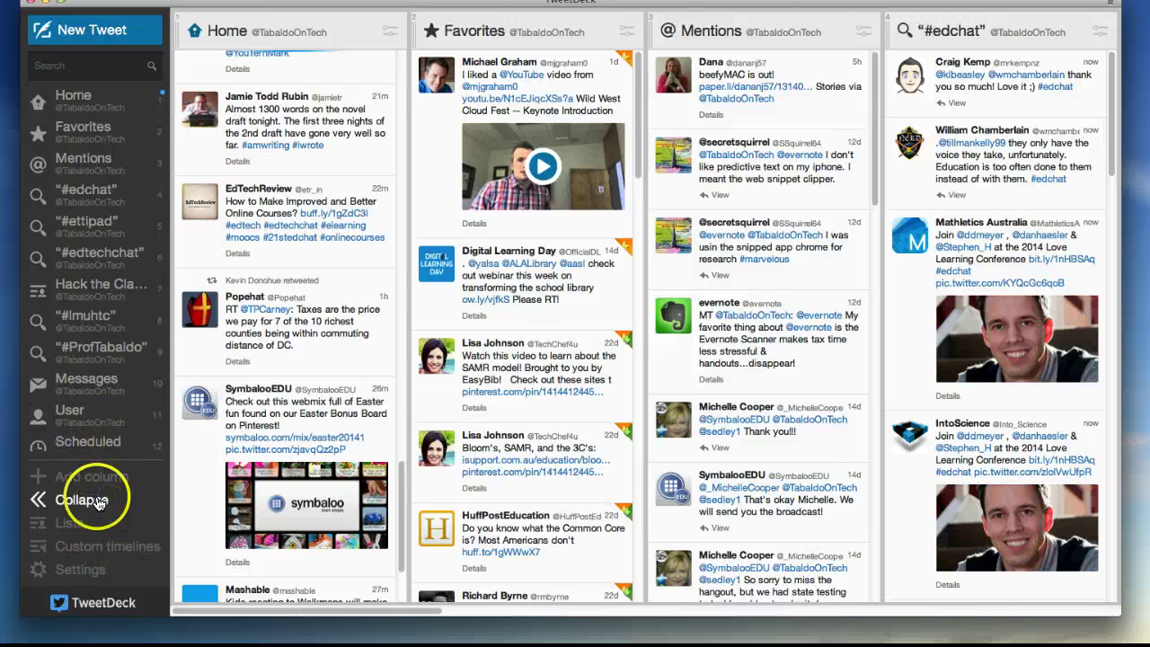
# Step: Collapse and re-expand the sidebar, then start adding a new column
pyautogui.click(99, 503)
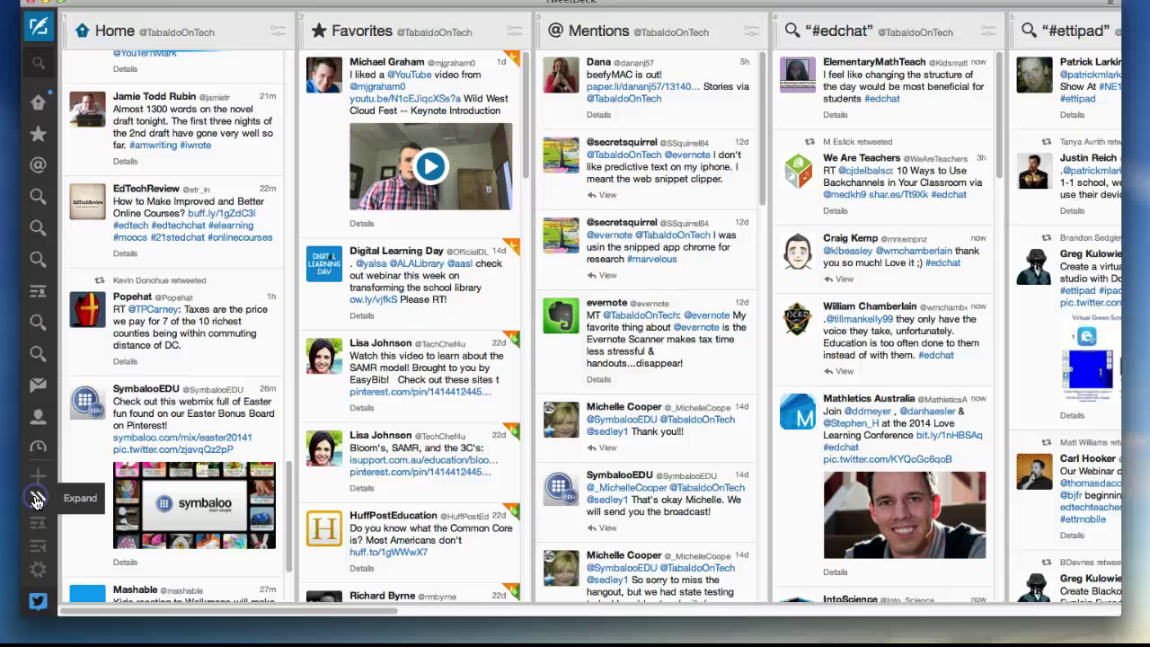
pyautogui.click(36, 499)
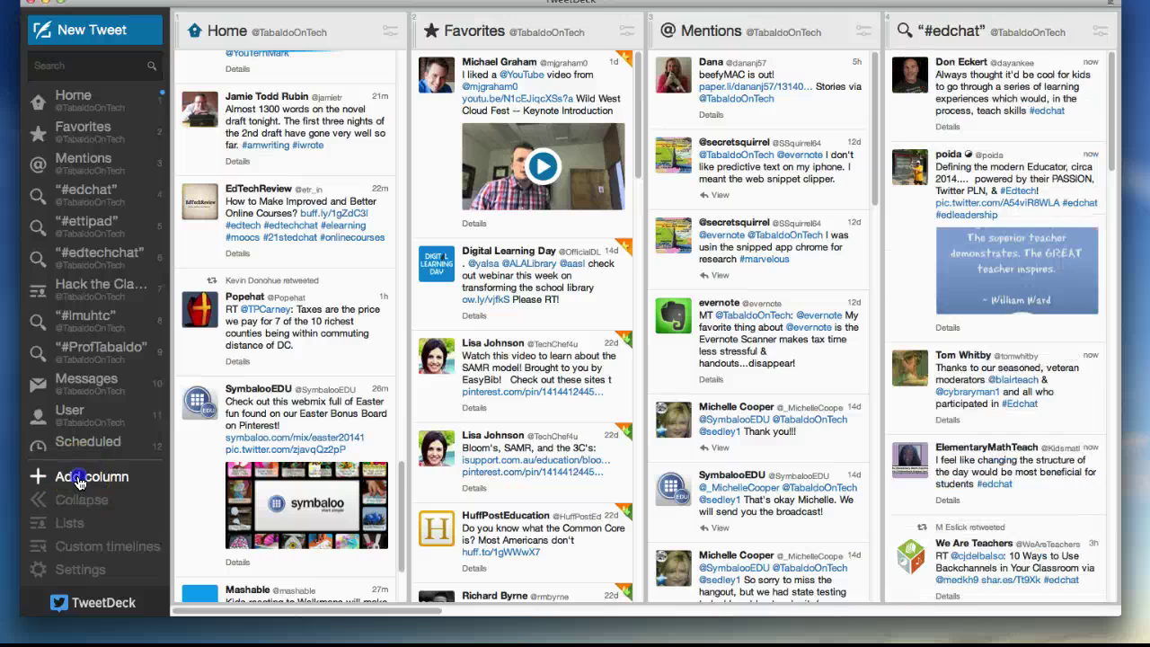
pyautogui.click(79, 483)
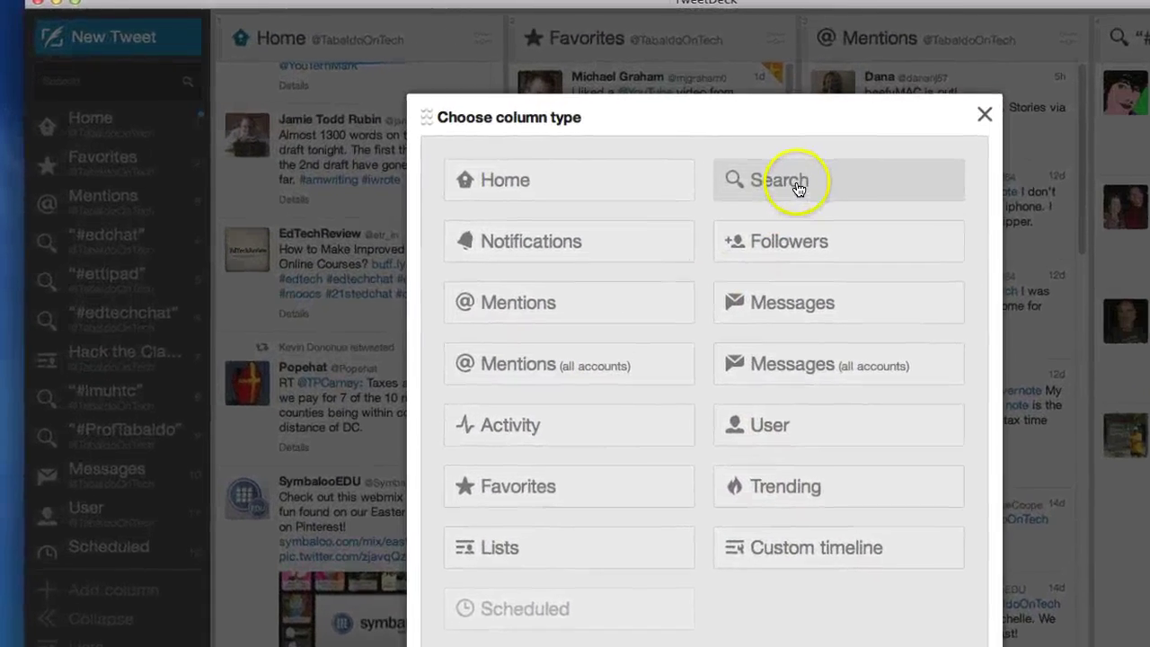
# Step: Search for #symchat and add the results as a new Search column
pyautogui.click(796, 183)
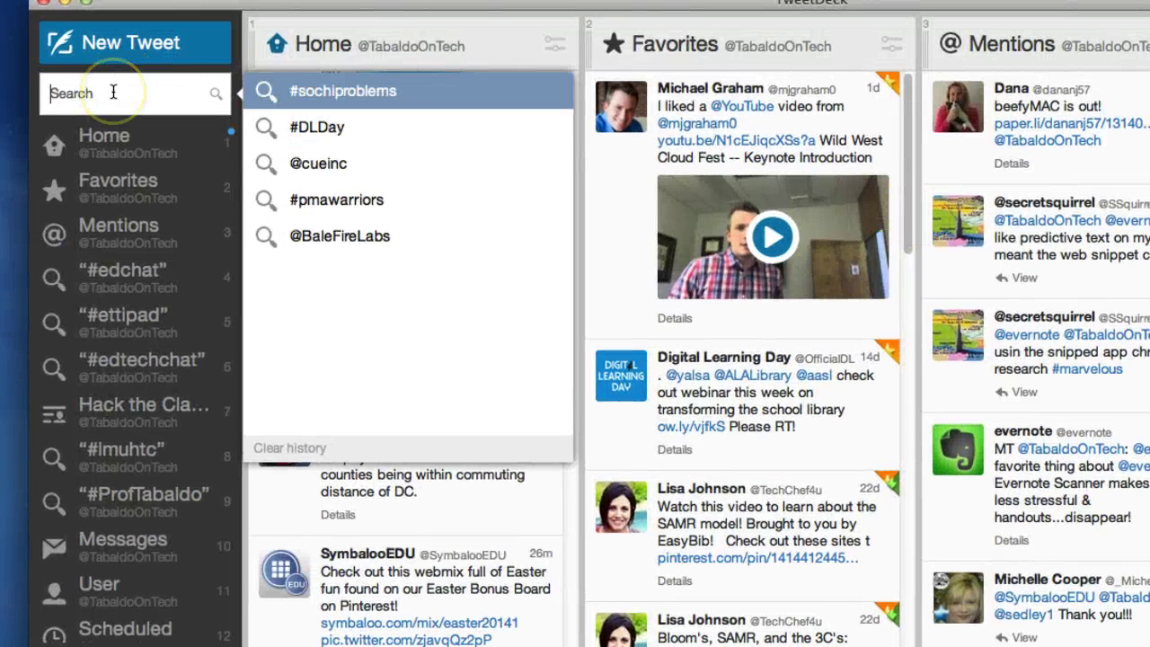
pyautogui.write('#sys')
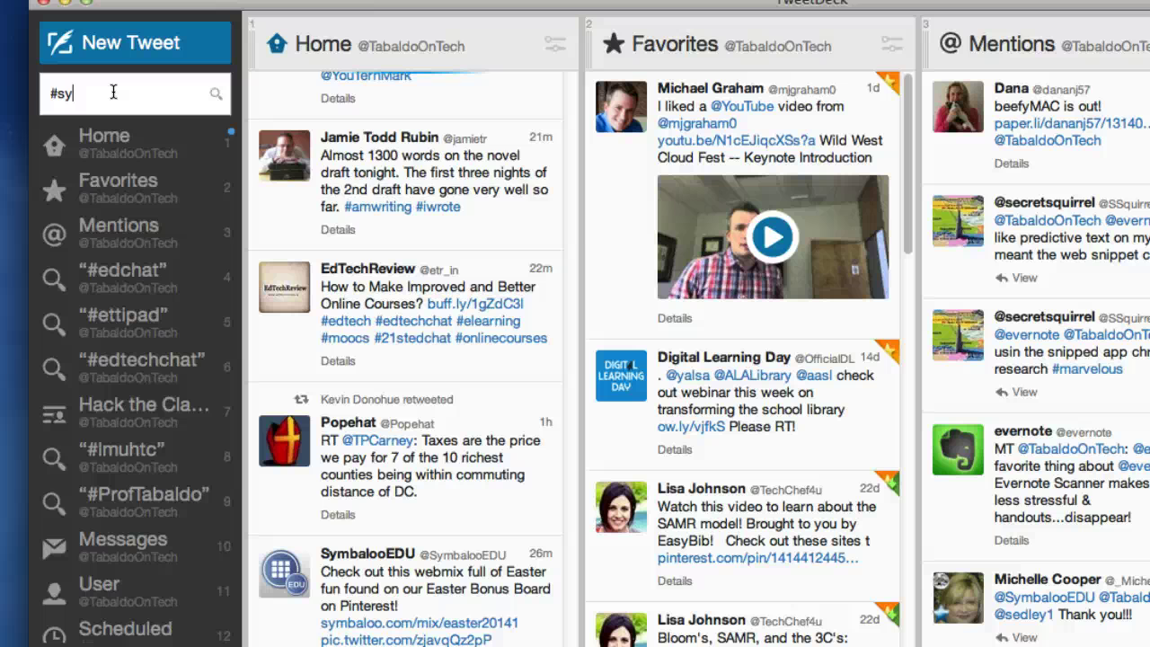
pyautogui.write('mchat')
pyautogui.press('Return')
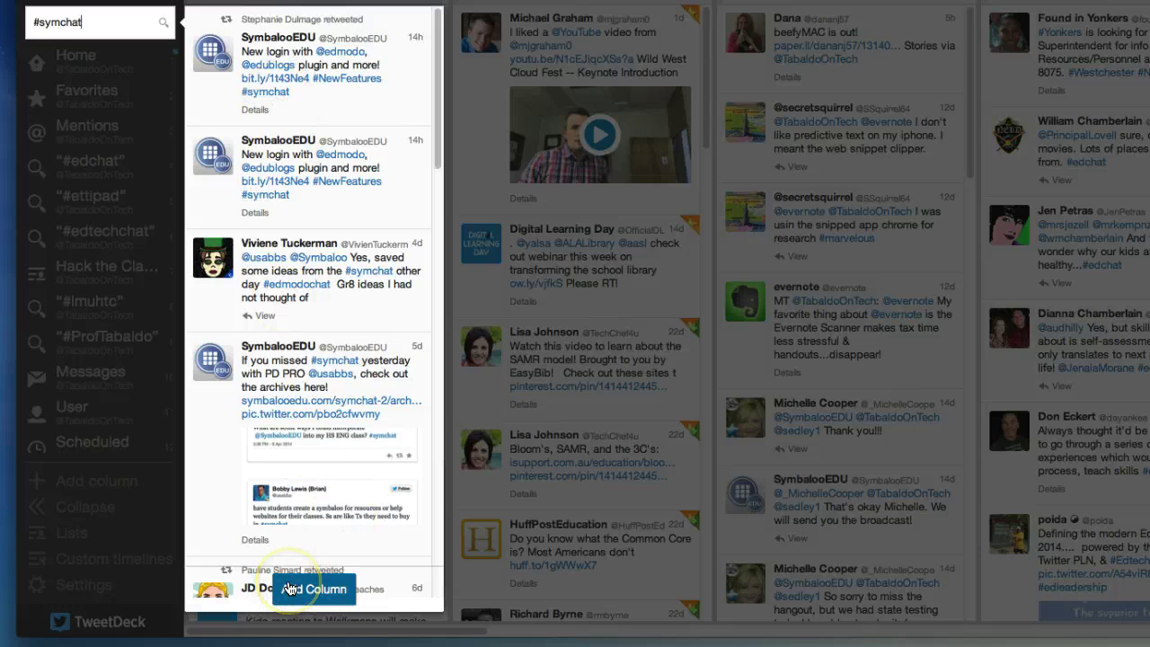
pyautogui.click(297, 590)
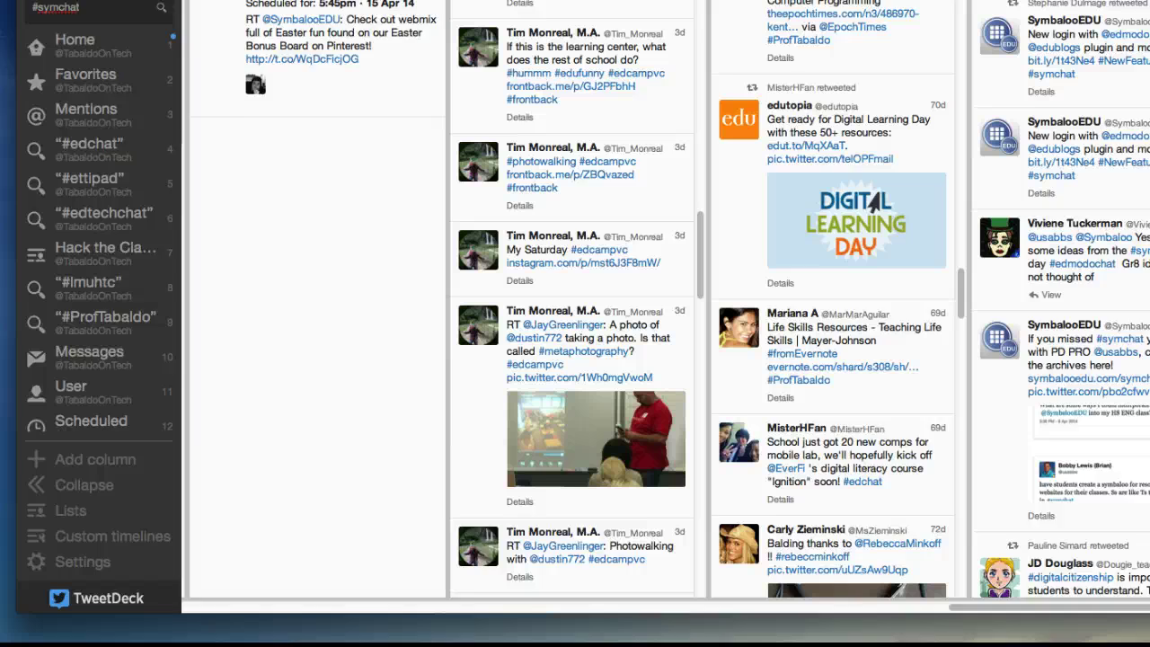
# Step: Move the #symchat column up to second place, just after Home
pyautogui.click(896, 56)
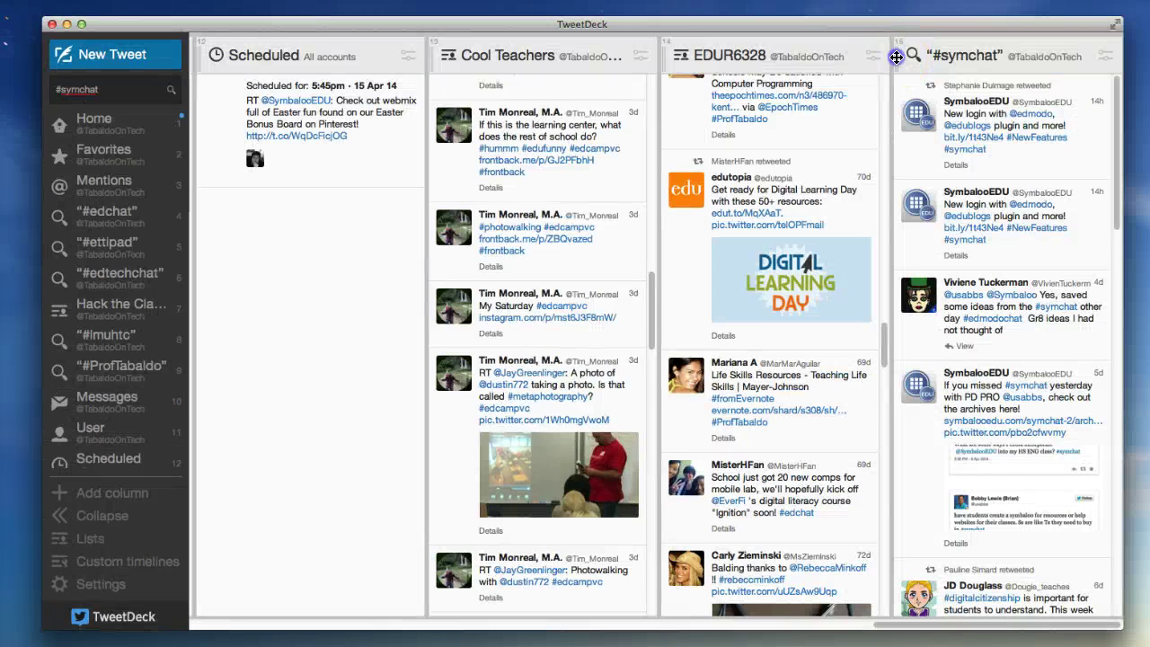
pyautogui.moveTo(805, 61); pyautogui.dragTo(418, 49)
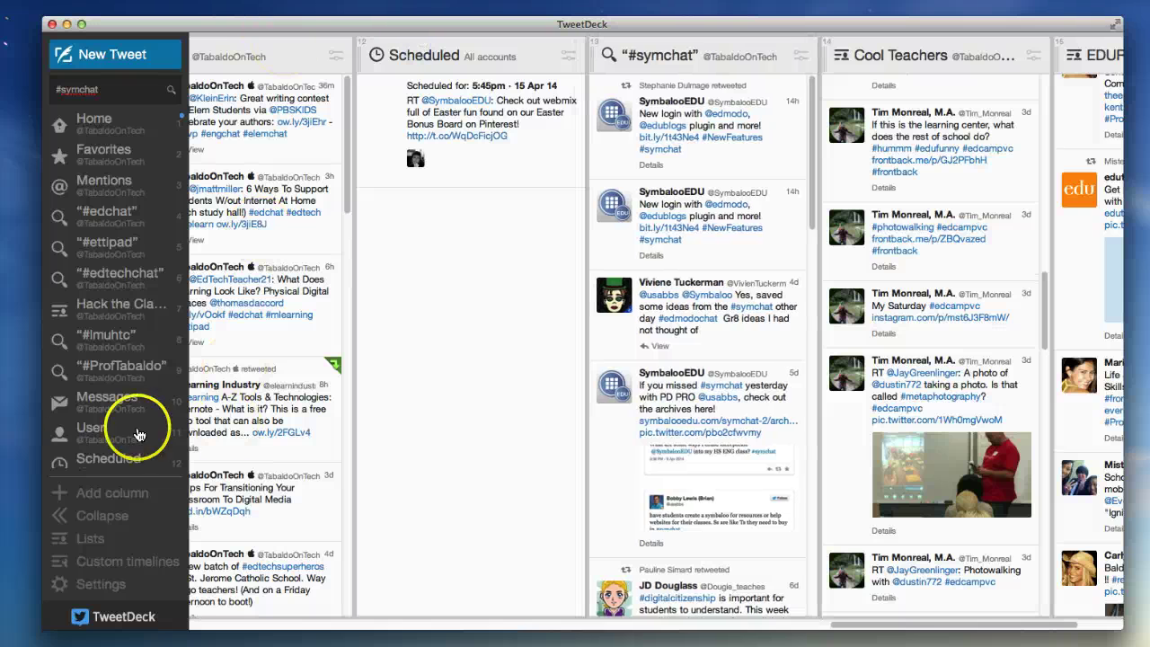
pyautogui.scroll(-3, 108, 405)
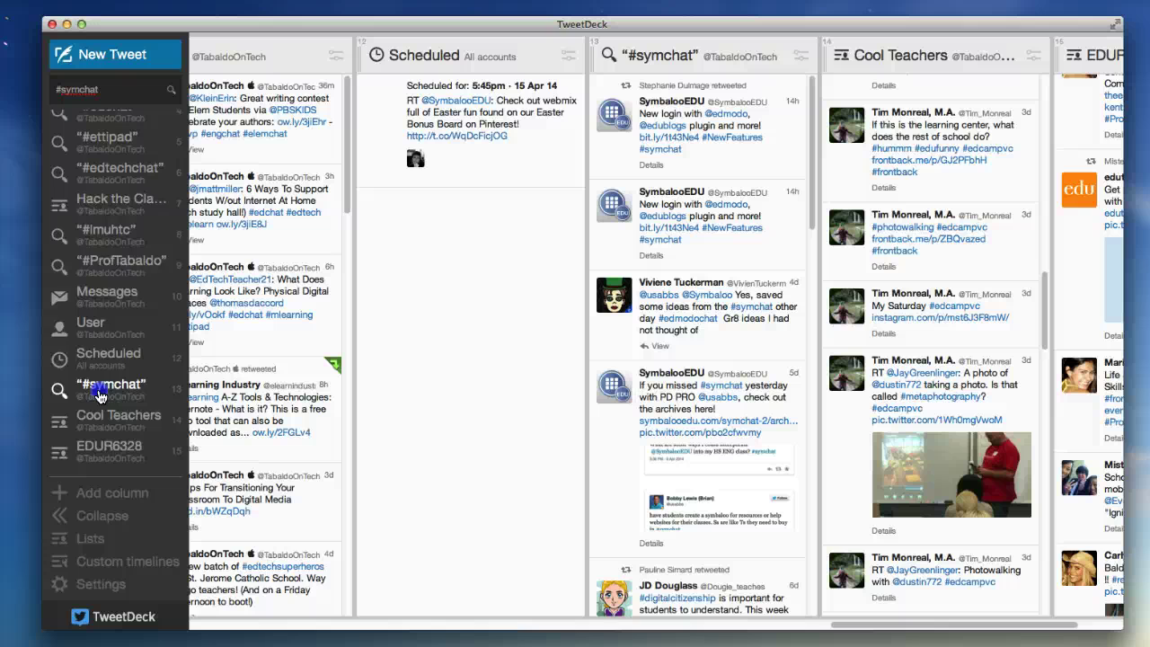
pyautogui.moveTo(99, 395); pyautogui.dragTo(154, 139)
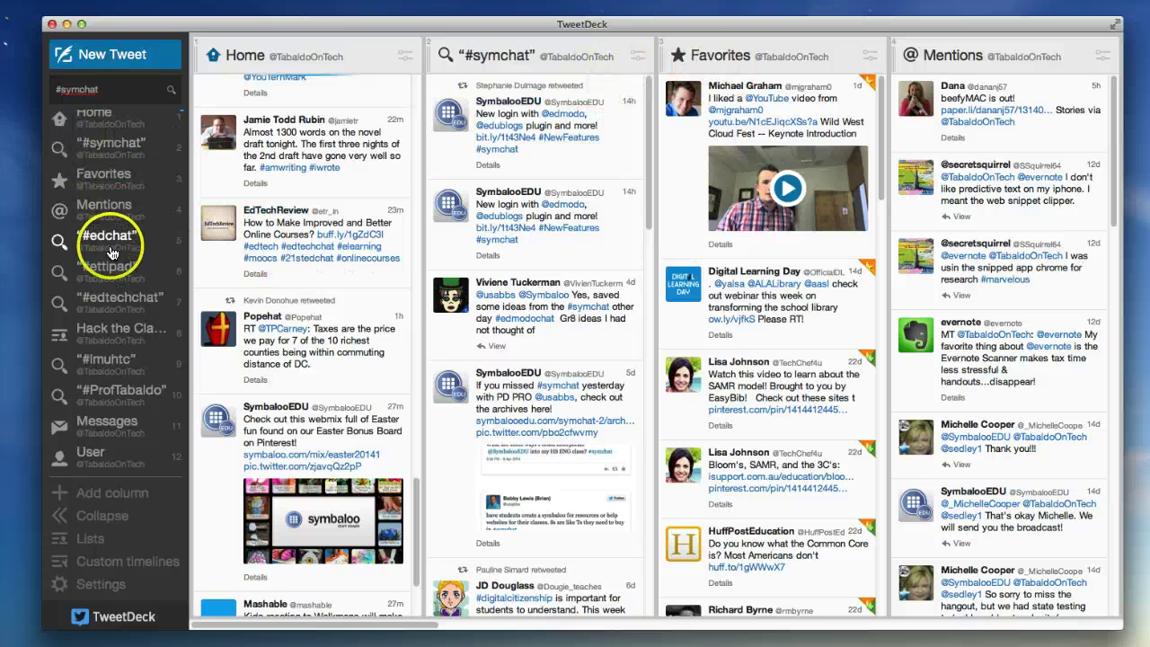
# Step: Drag the #edchat sidebar entry up to sit directly below #symchat
pyautogui.moveTo(98, 238); pyautogui.dragTo(116, 176)
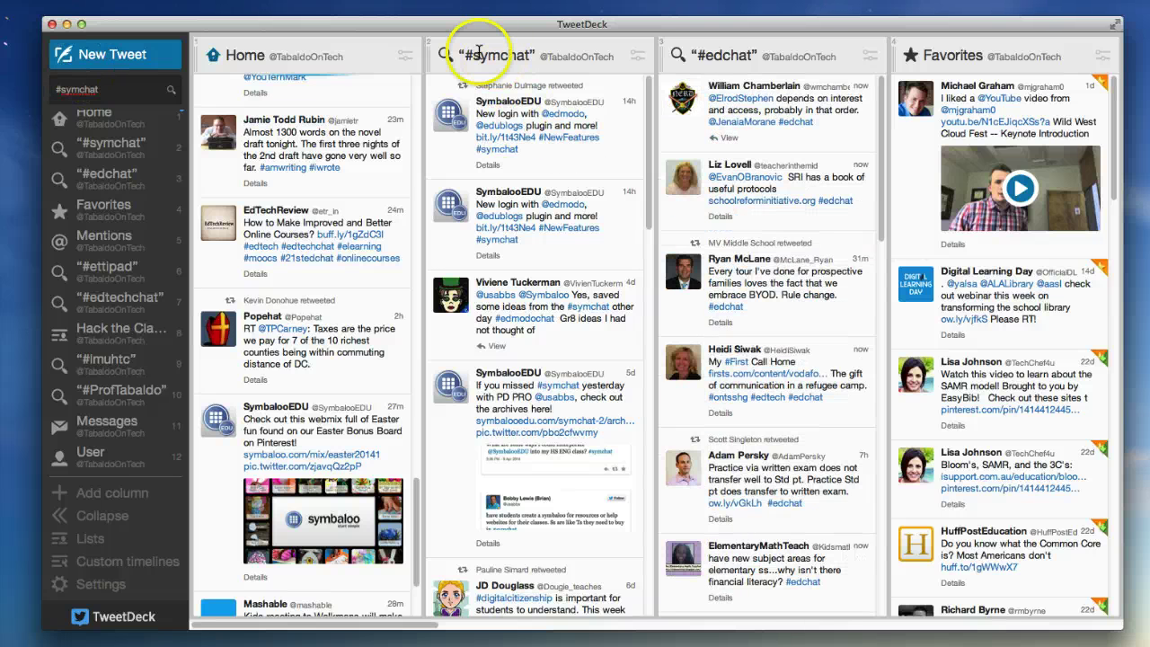
pyautogui.moveTo(466, 55); pyautogui.dragTo(539, 65)
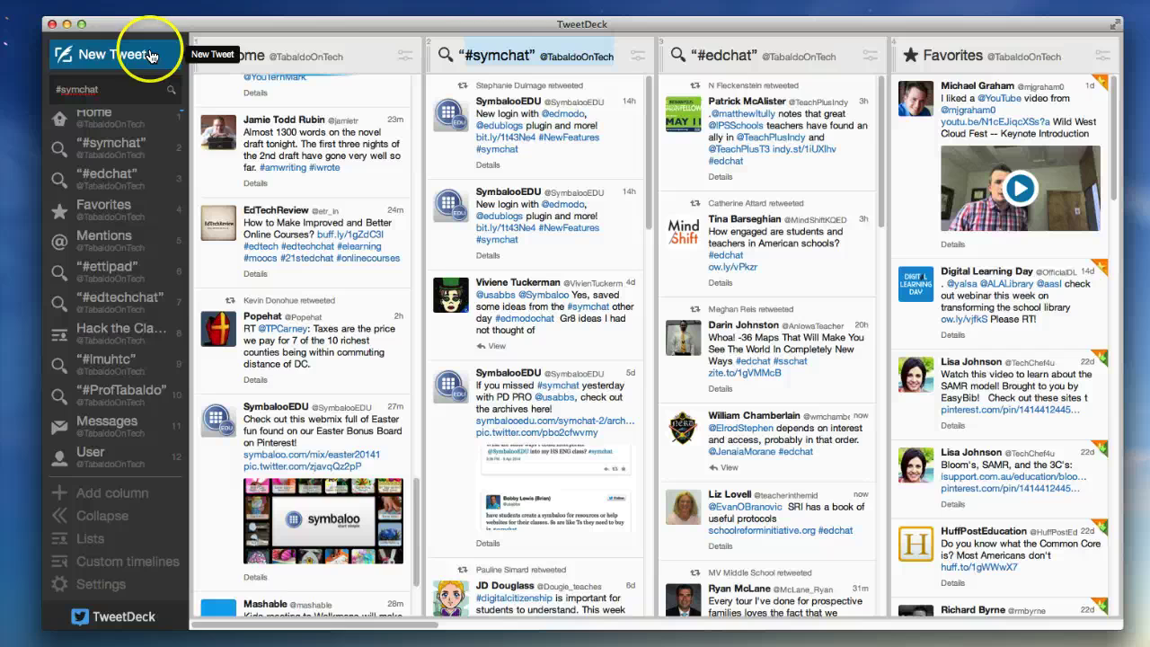
# Step: Compose and send a #symchat tweet announcing the upcoming TweetDeck tutorial
pyautogui.click(150, 54)
pyautogui.click(150, 56)
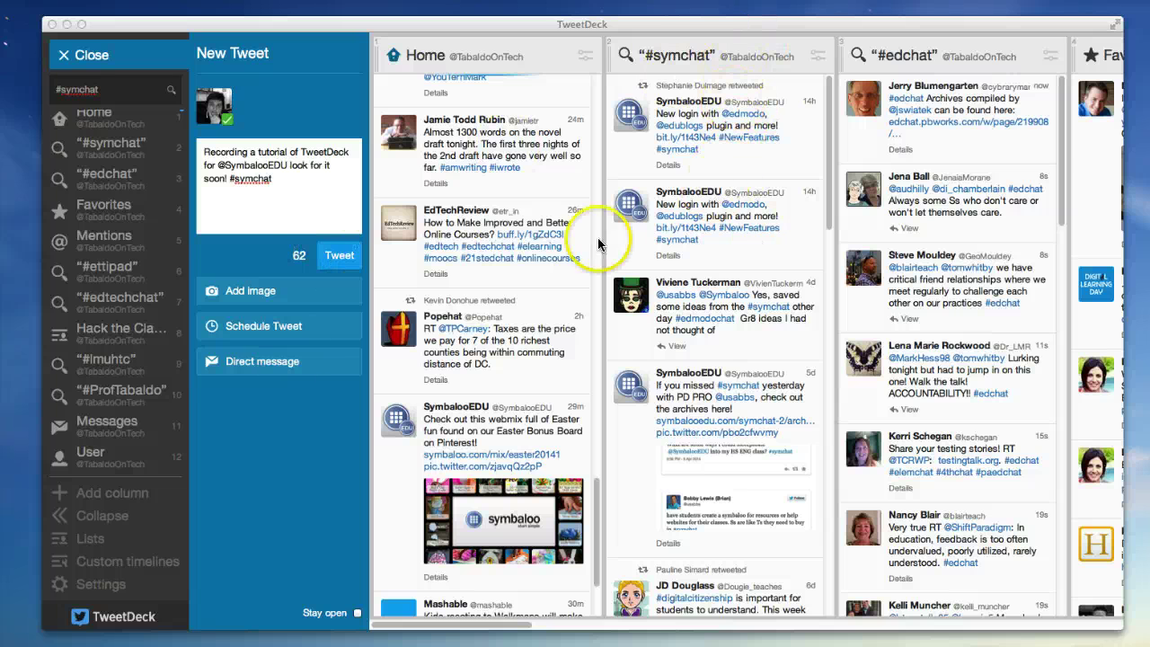
pyautogui.click(342, 258)
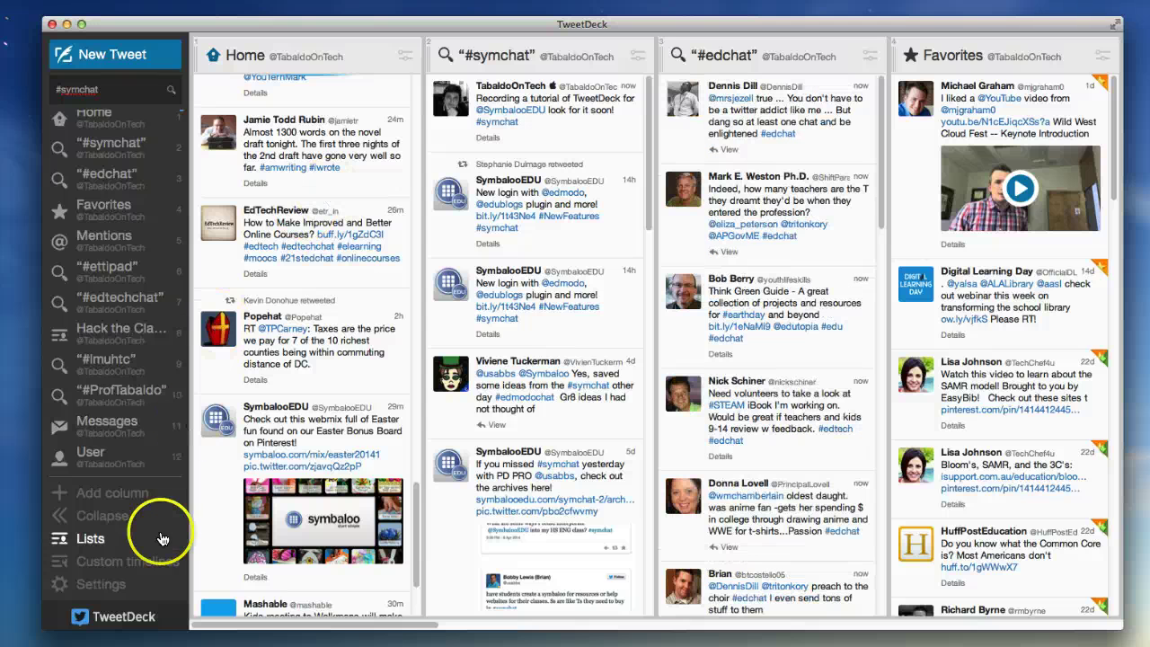
# Step: From the lists manager, create a public list named 'Ed Tech Superheros' and save it
pyautogui.click(95, 540)
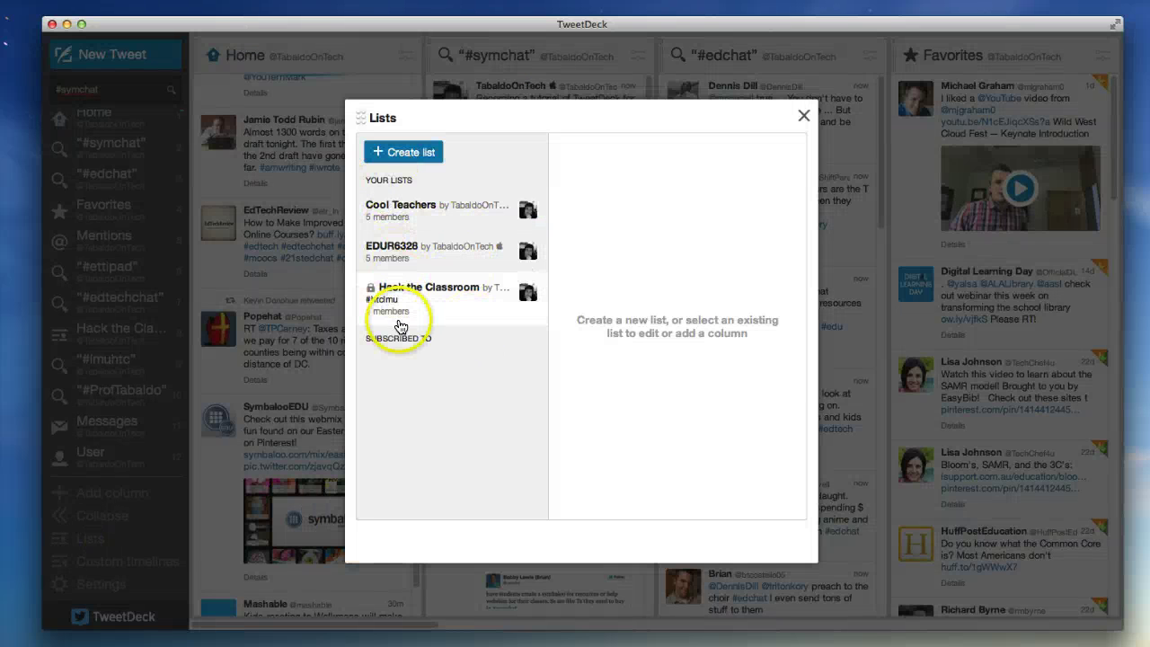
pyautogui.click(433, 155)
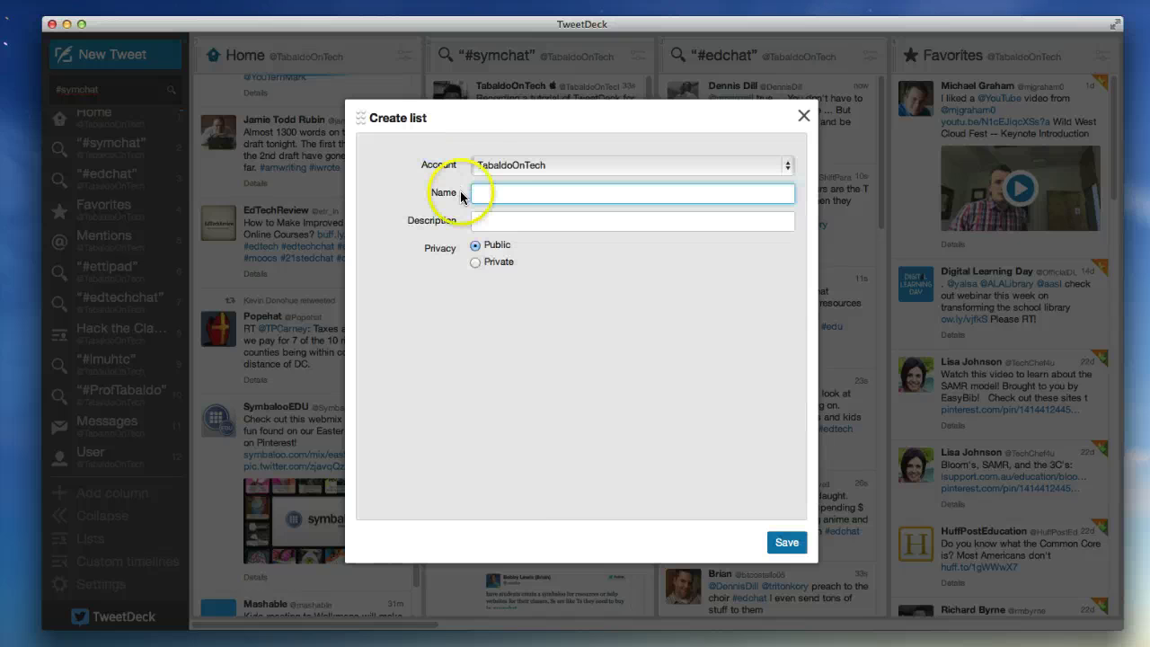
pyautogui.click(491, 166)
pyautogui.click(496, 175)
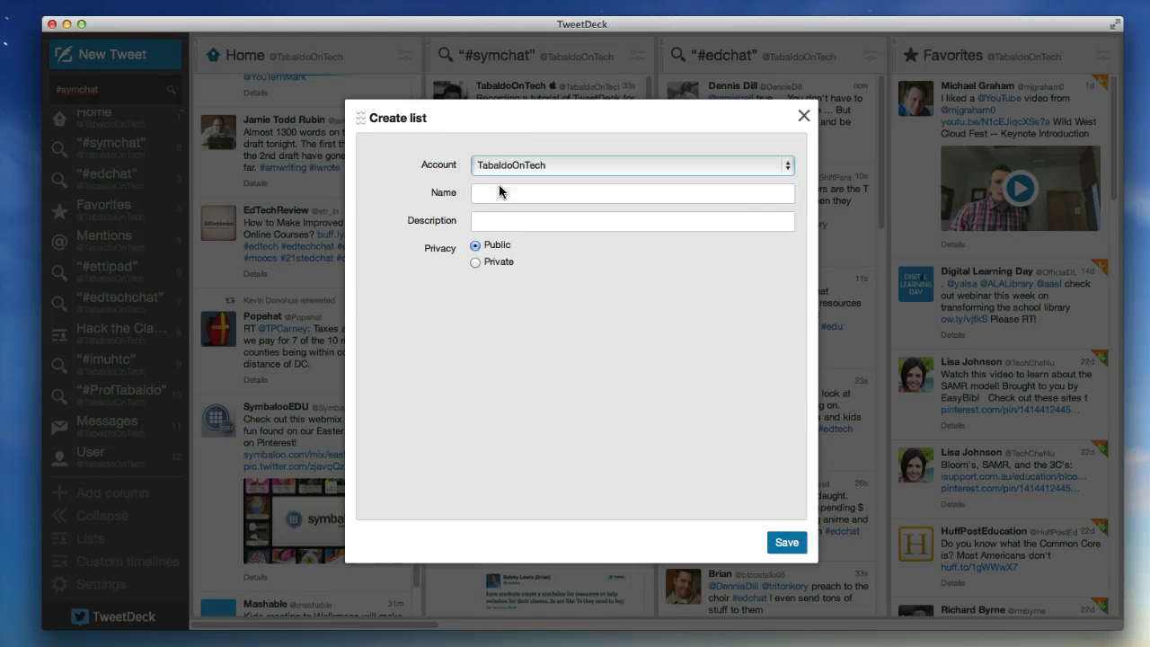
pyautogui.click(500, 191)
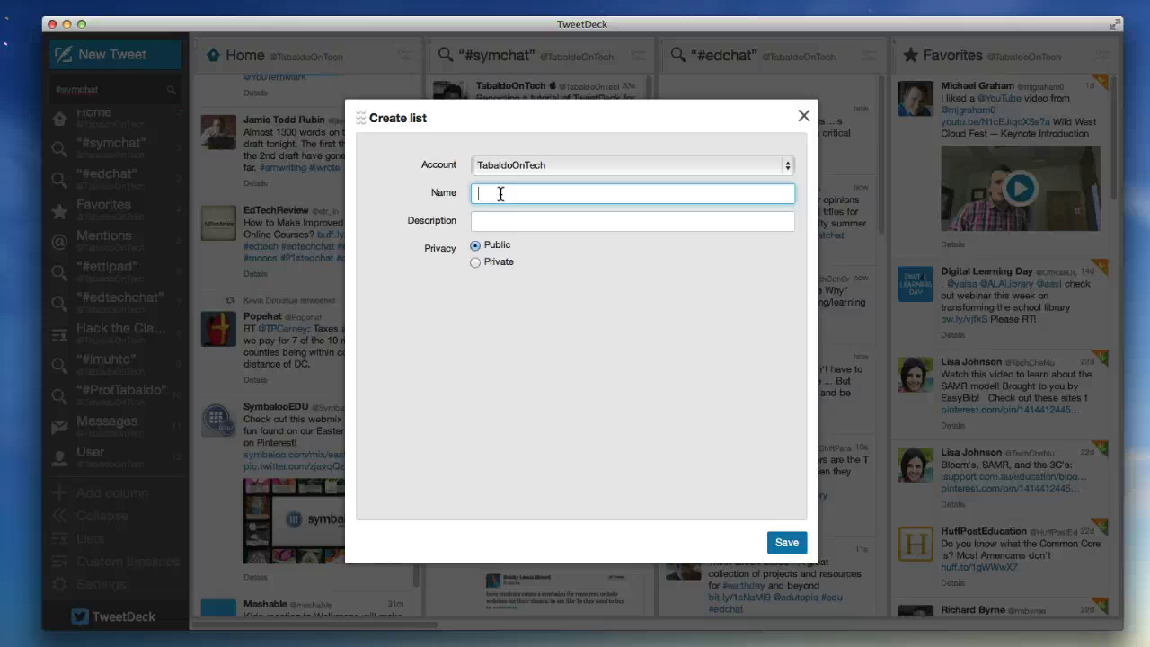
pyautogui.write('Ed T')
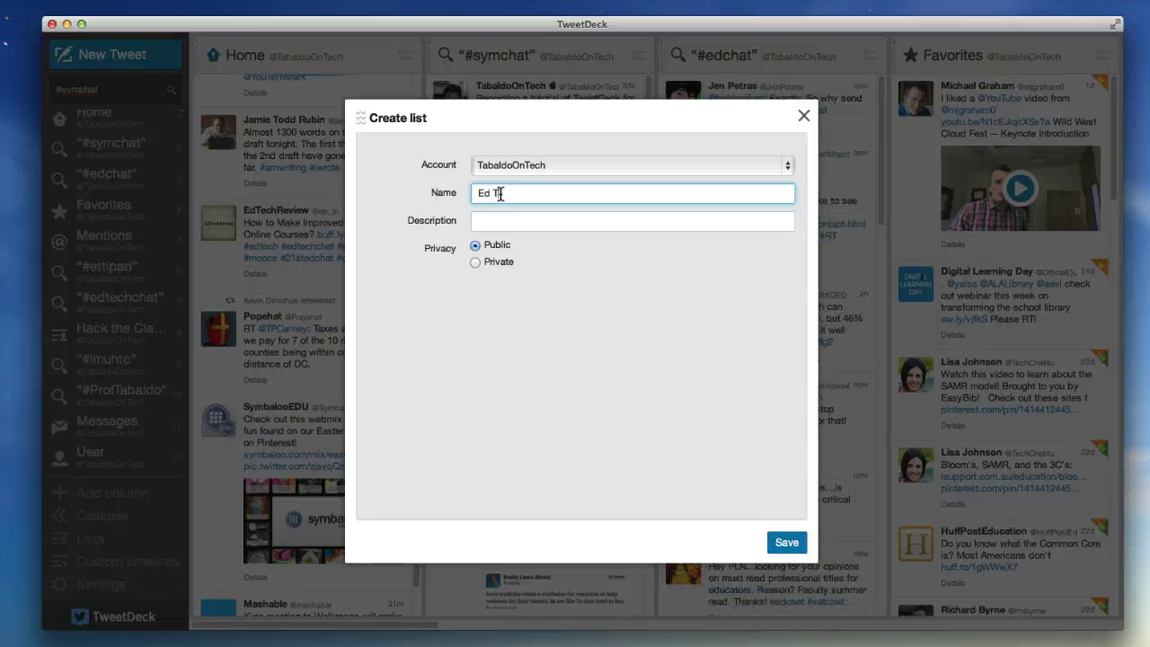
pyautogui.write('ech Superher')
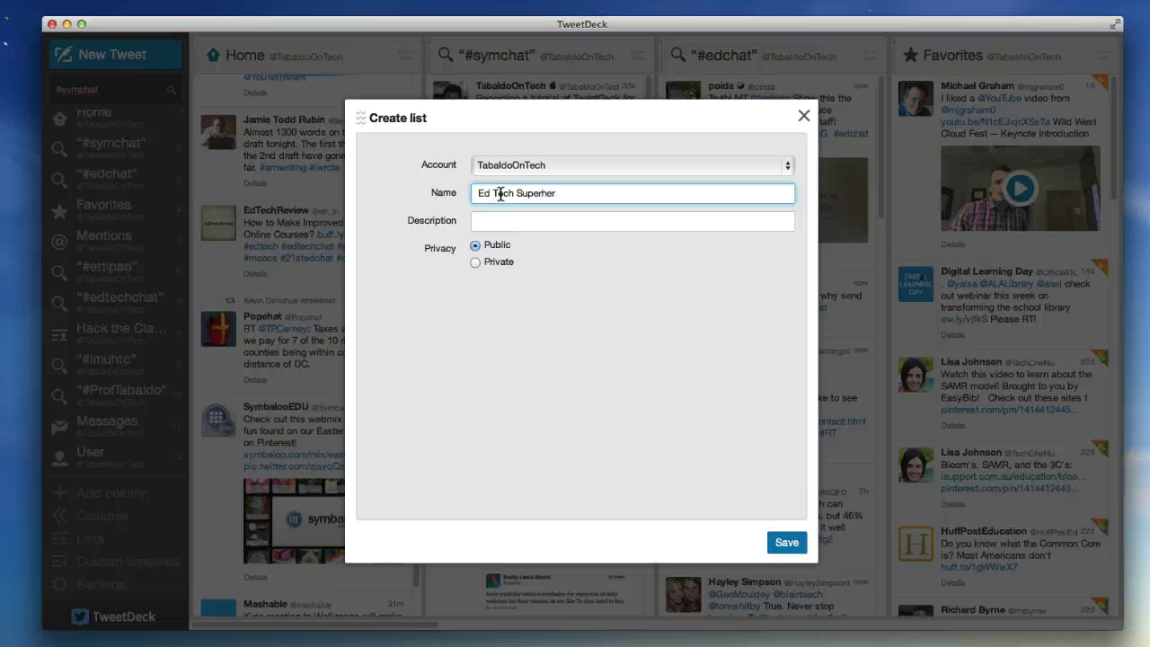
pyautogui.write('os')
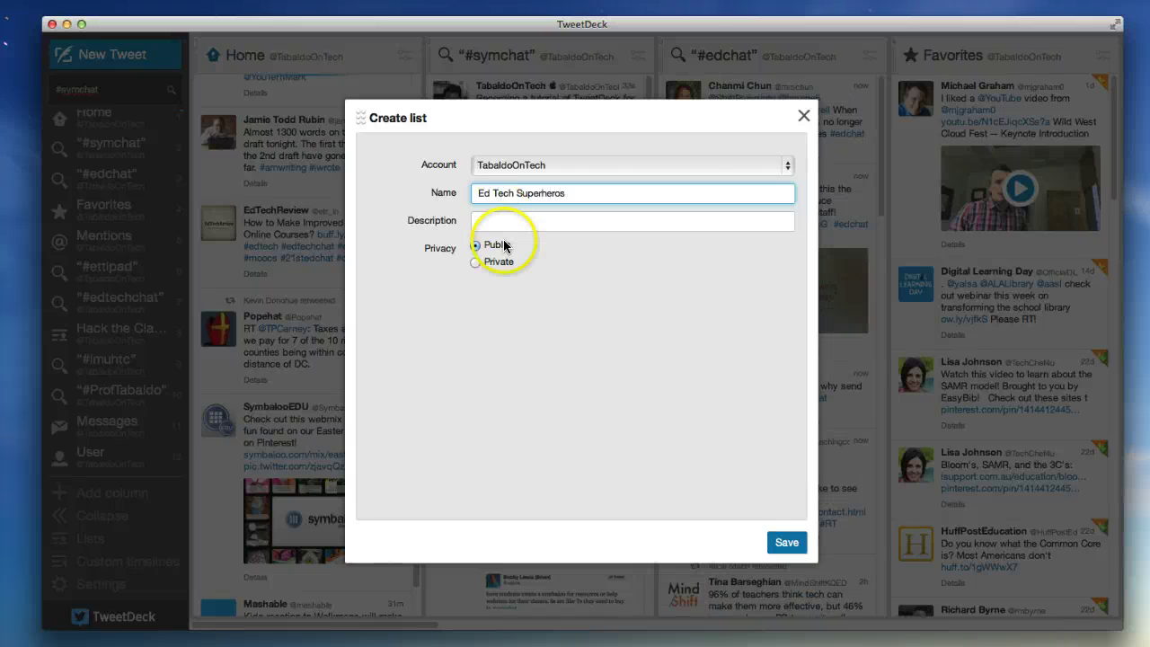
pyautogui.click(507, 223)
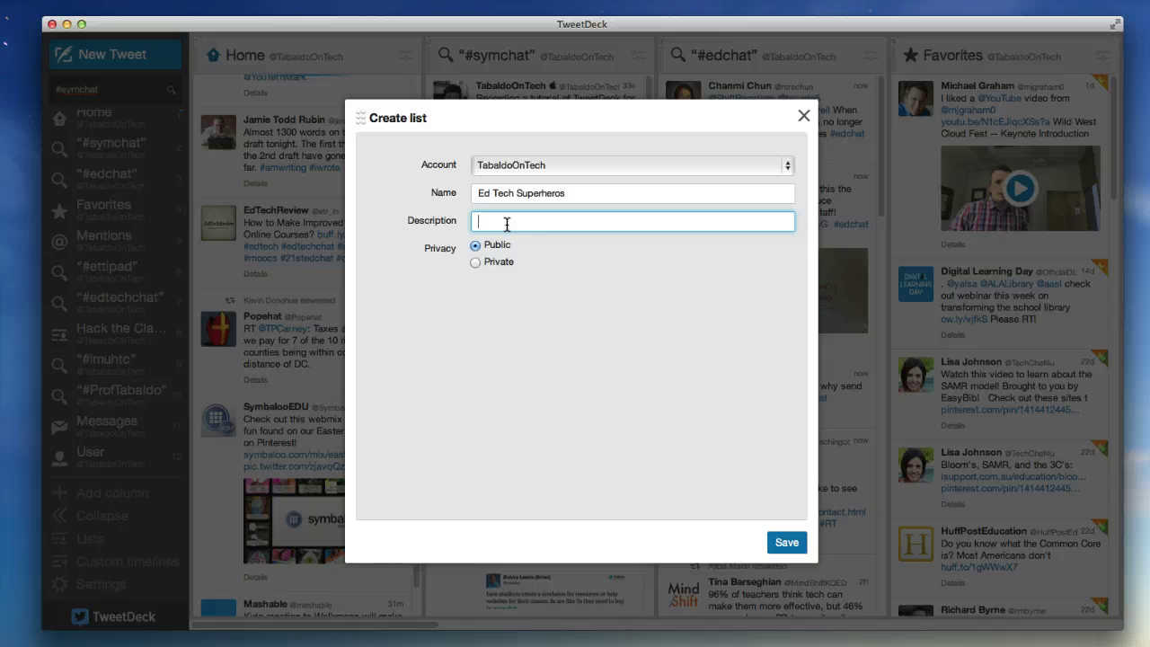
pyautogui.click(504, 258)
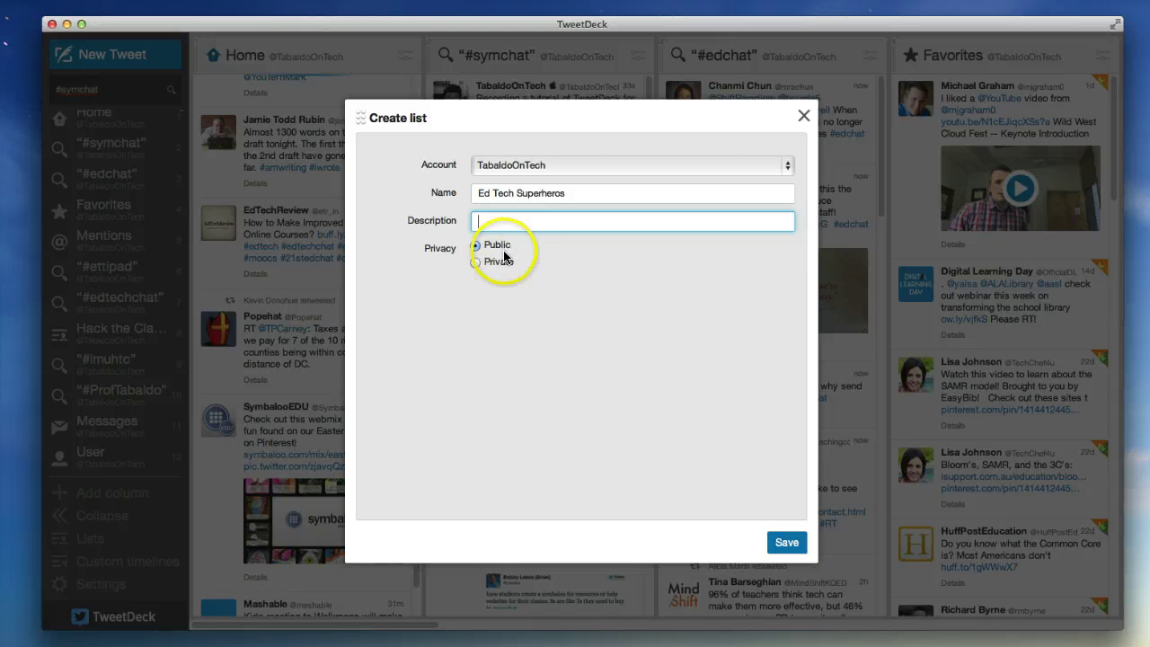
pyautogui.click(786, 543)
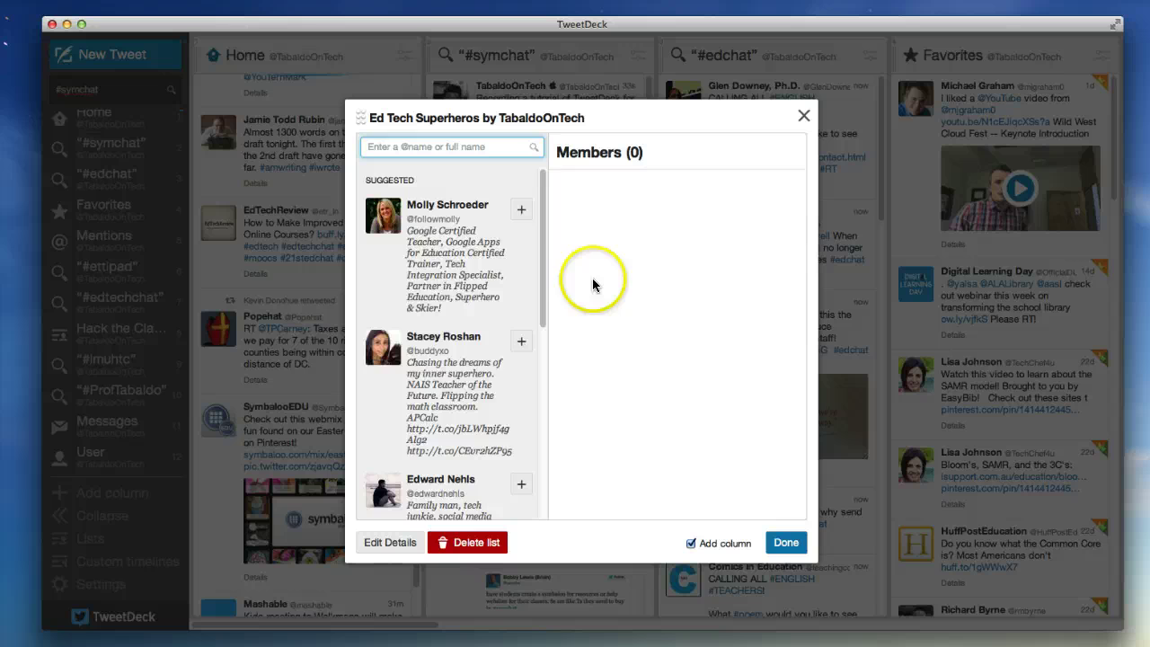
# Step: Add two matching educators to Ed Tech Superheros and add the list as a deck column
pyautogui.moveTo(545, 263); pyautogui.dragTo(536, 441)
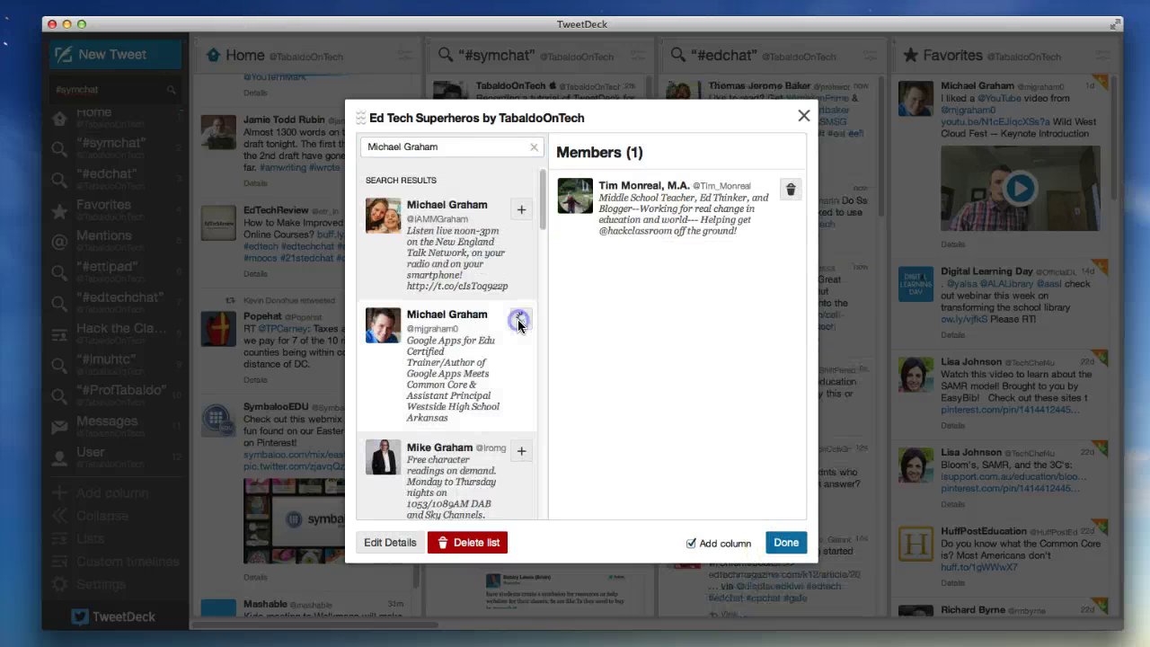
pyautogui.click(521, 319)
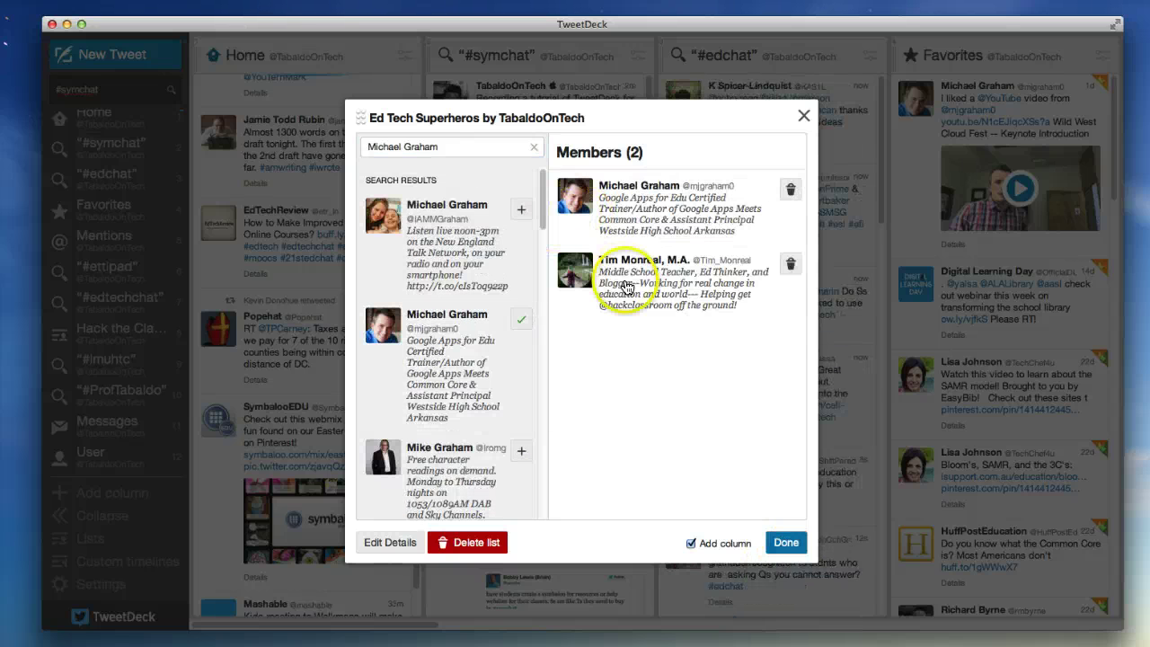
pyautogui.moveTo(462, 146); pyautogui.dragTo(357, 145)
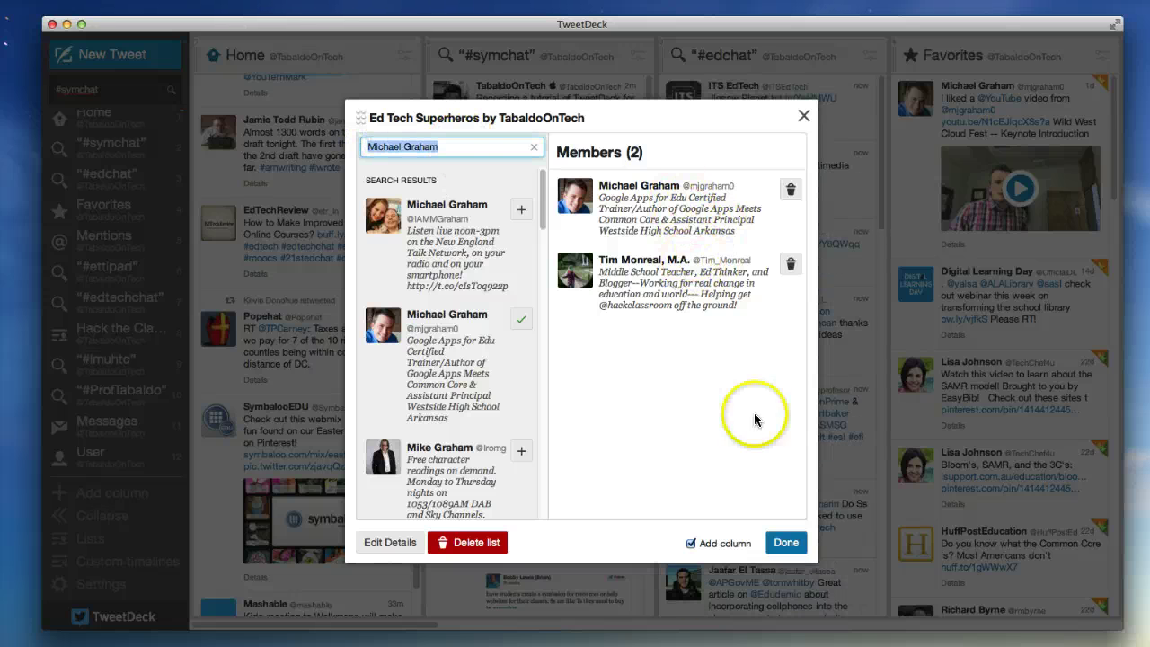
pyautogui.click(788, 544)
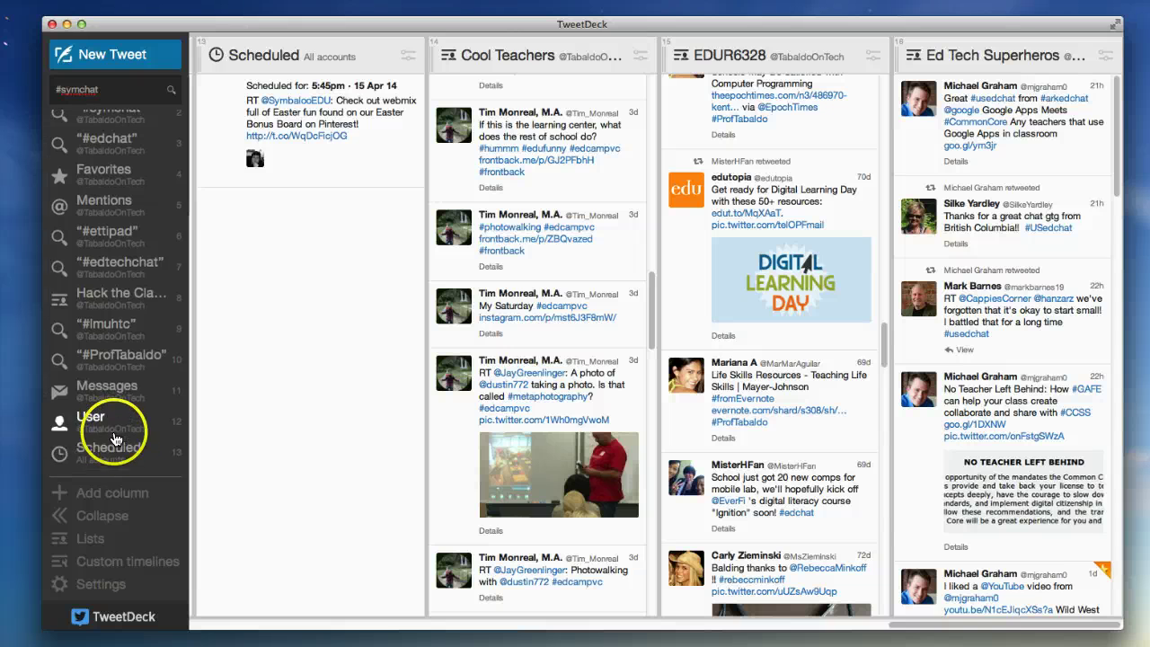
# Step: Drag the Ed Tech Superheros column left so it sits right after User, ahead of Scheduled
pyautogui.moveTo(897, 56); pyautogui.dragTo(472, 67)
pyautogui.click(806, 55)
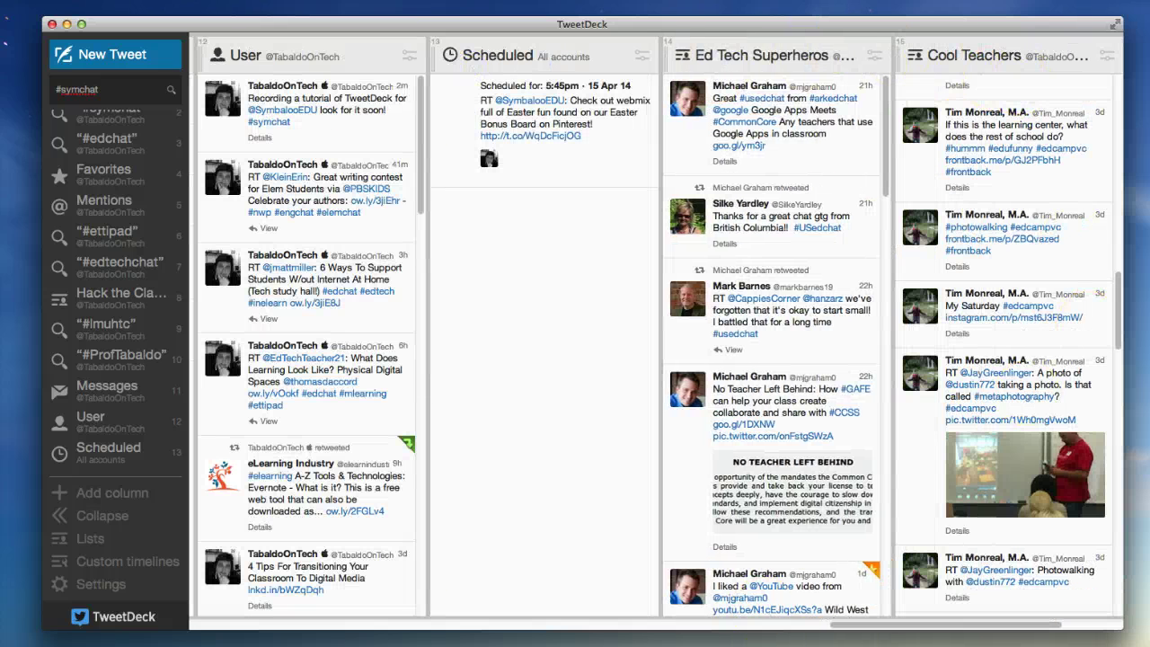
pyautogui.moveTo(835, 629); pyautogui.dragTo(972, 641)
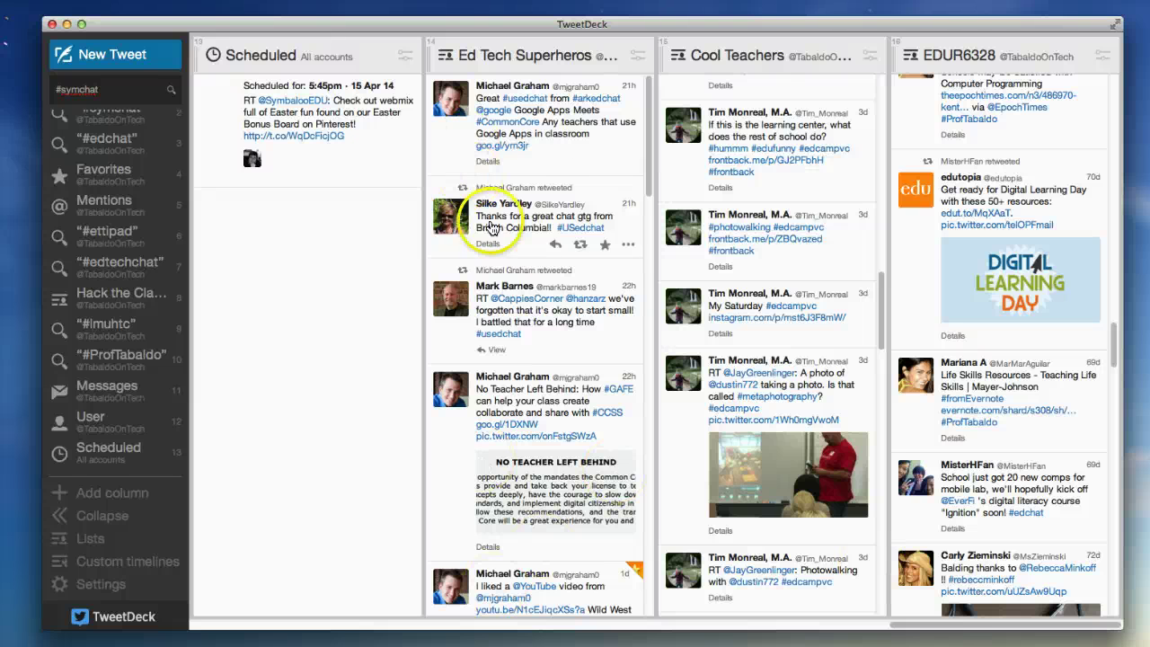
pyautogui.moveTo(524, 449)
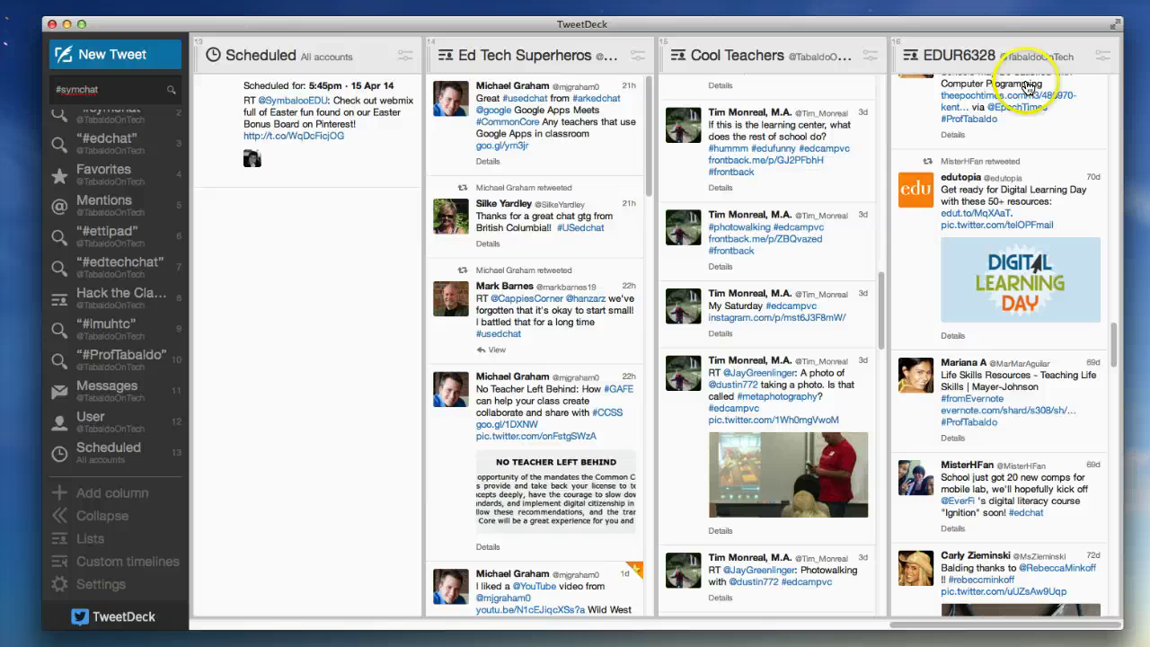
pyautogui.scroll(-3, 1008, 250)
pyautogui.scroll(10, 1008, 251)
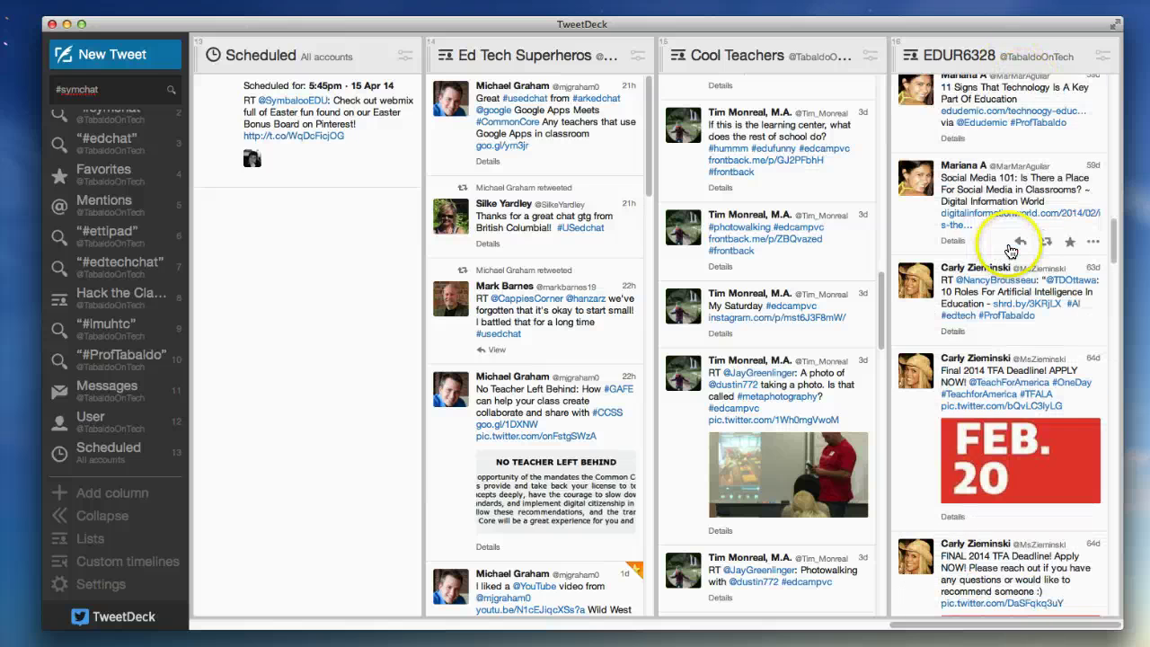
pyautogui.scroll(5, 1008, 247)
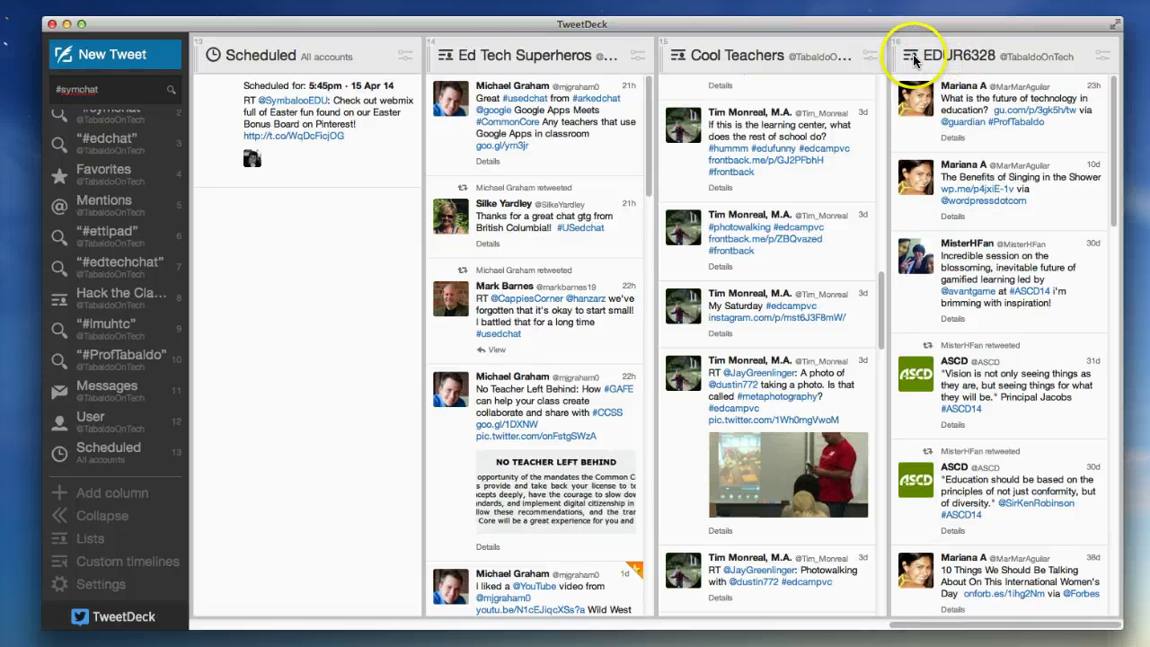
pyautogui.scroll(-10, 952, 200)
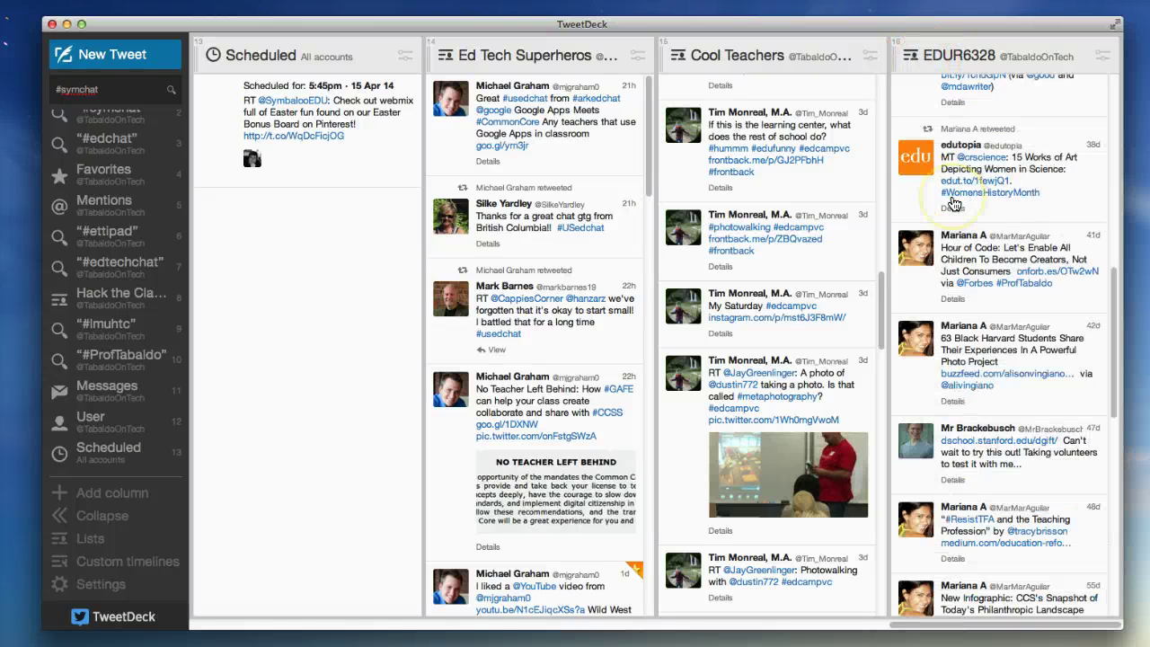
pyautogui.scroll(-10, 954, 203)
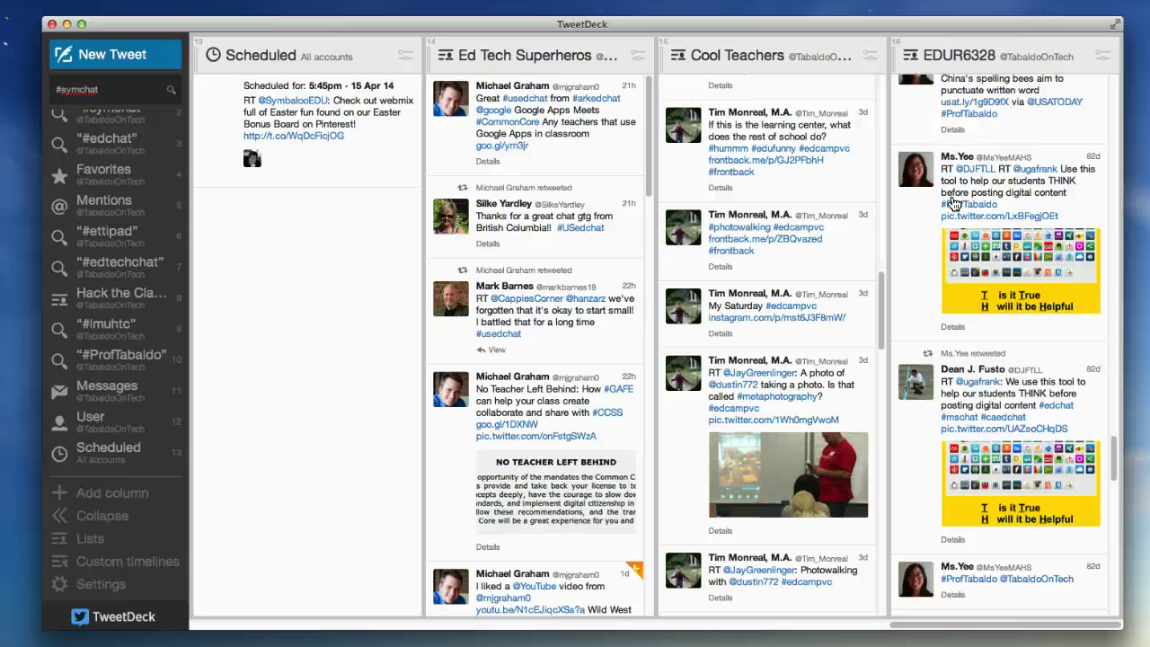
pyautogui.scroll(15, 960, 216)
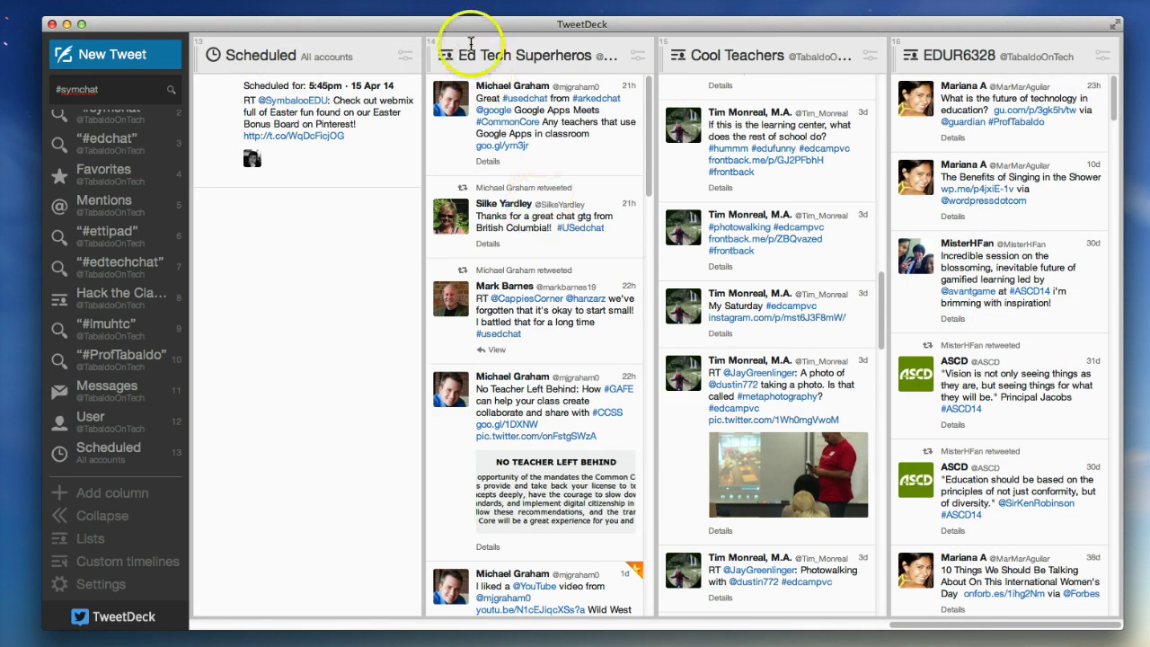
pyautogui.moveTo(431, 59); pyautogui.dragTo(261, 83)
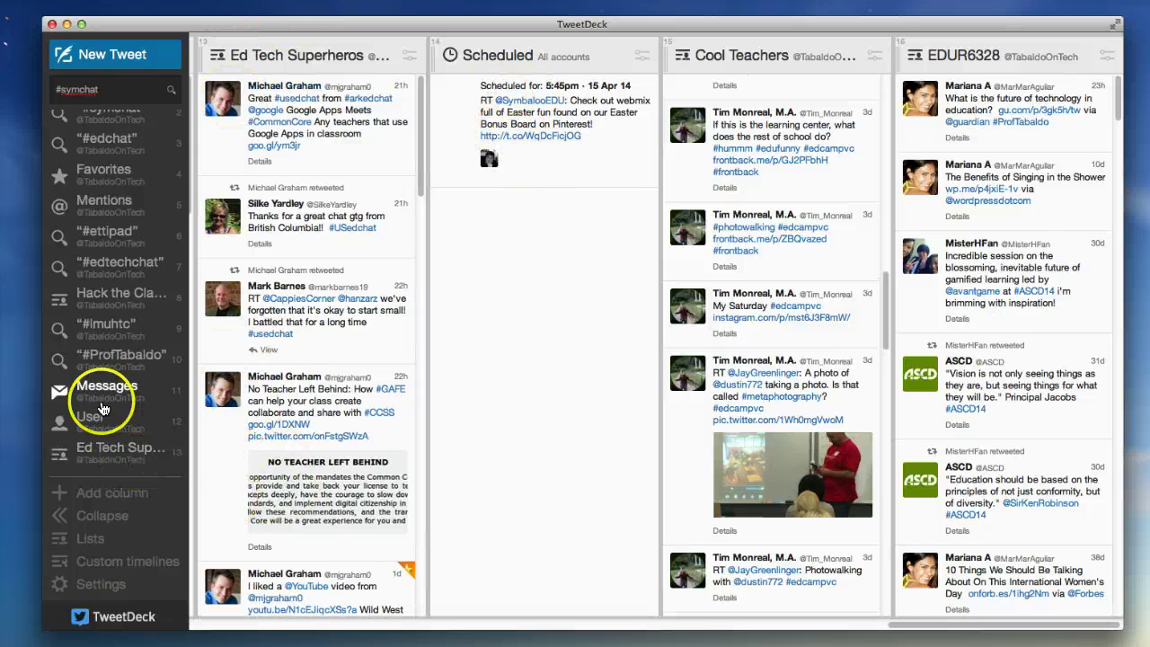
# Step: Close the Custom timelines panel and jump back to the Home, #symchat, #edchat and Favorites columns
pyautogui.click(127, 566)
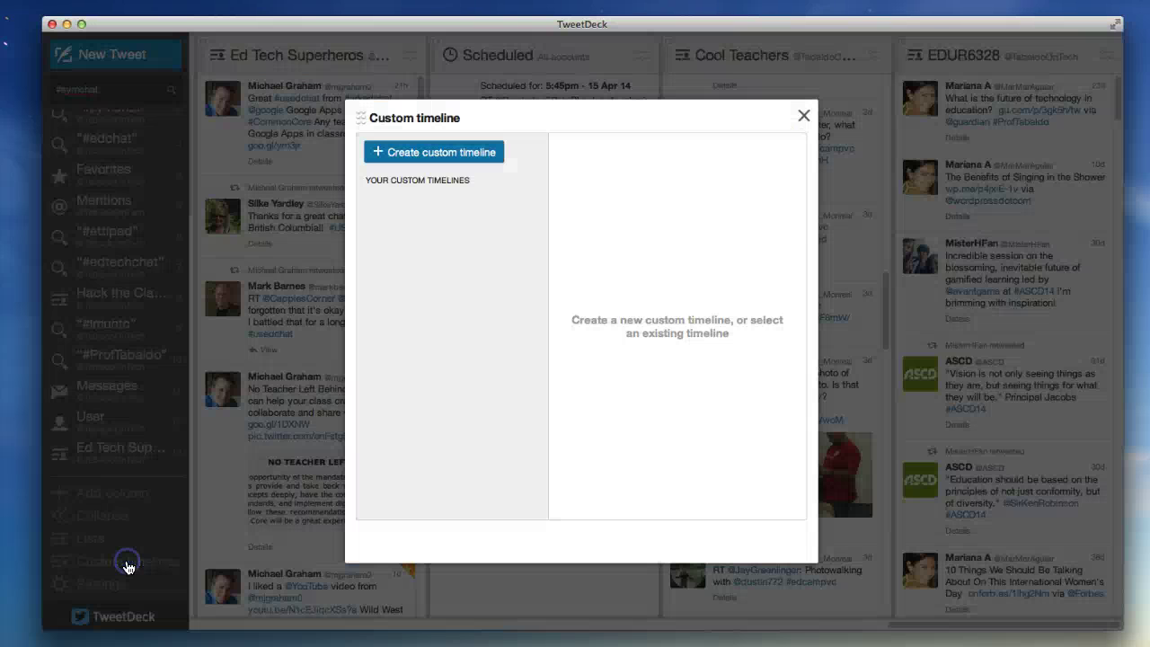
pyautogui.click(802, 117)
pyautogui.moveTo(90, 141); pyautogui.dragTo(120, 130)
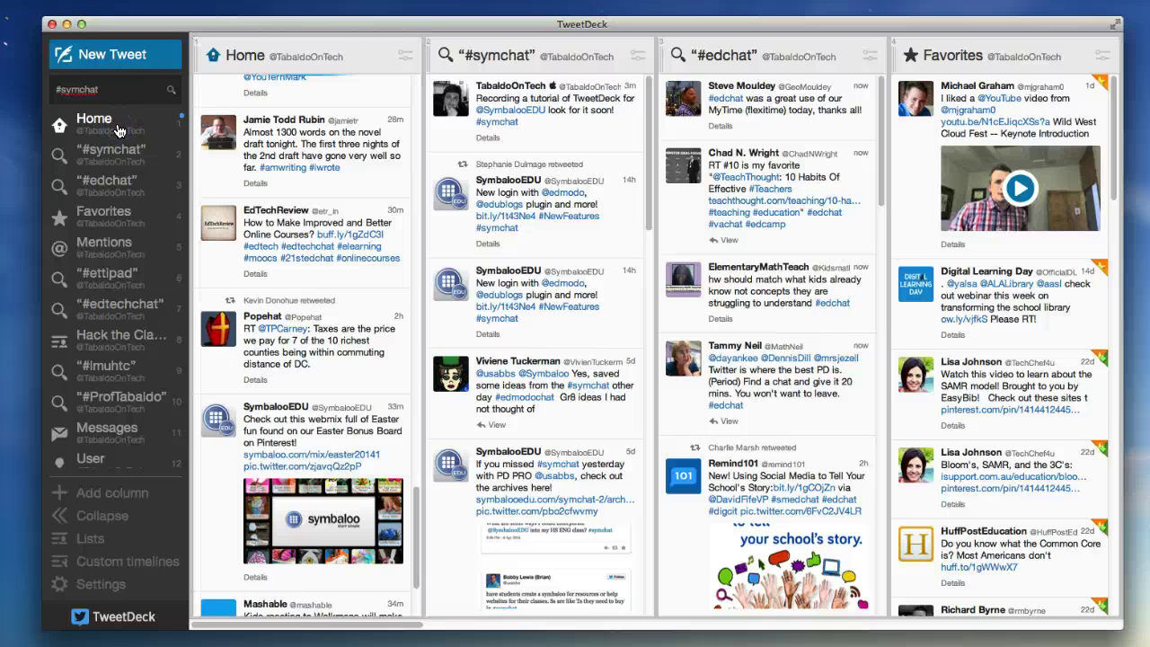
pyautogui.click(117, 130)
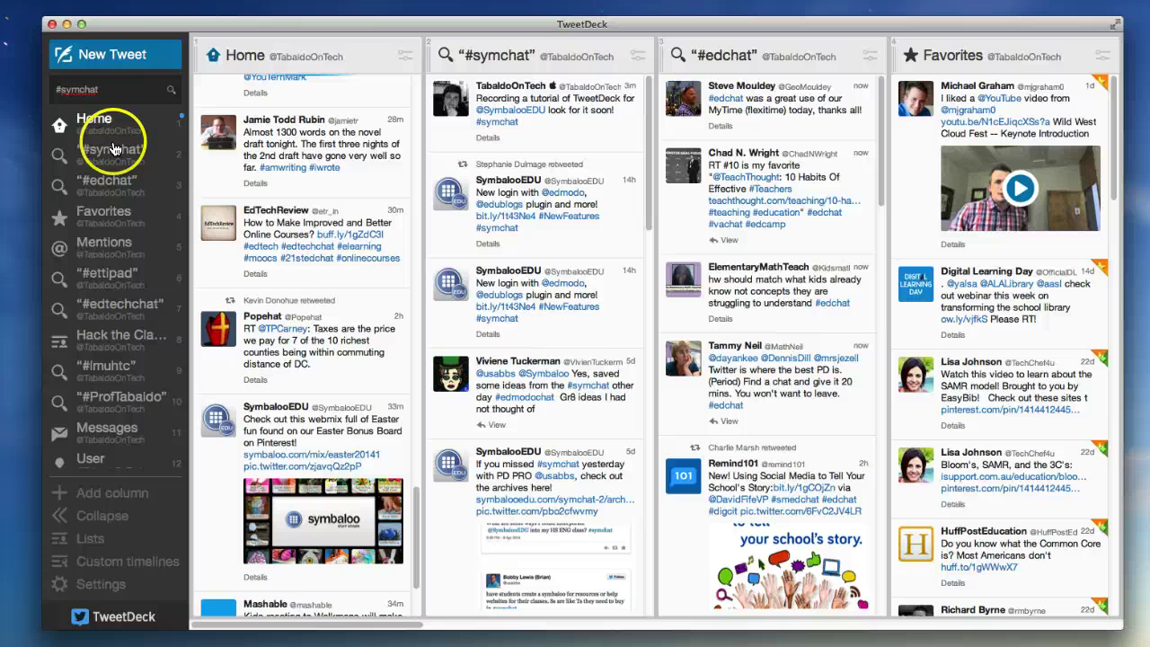